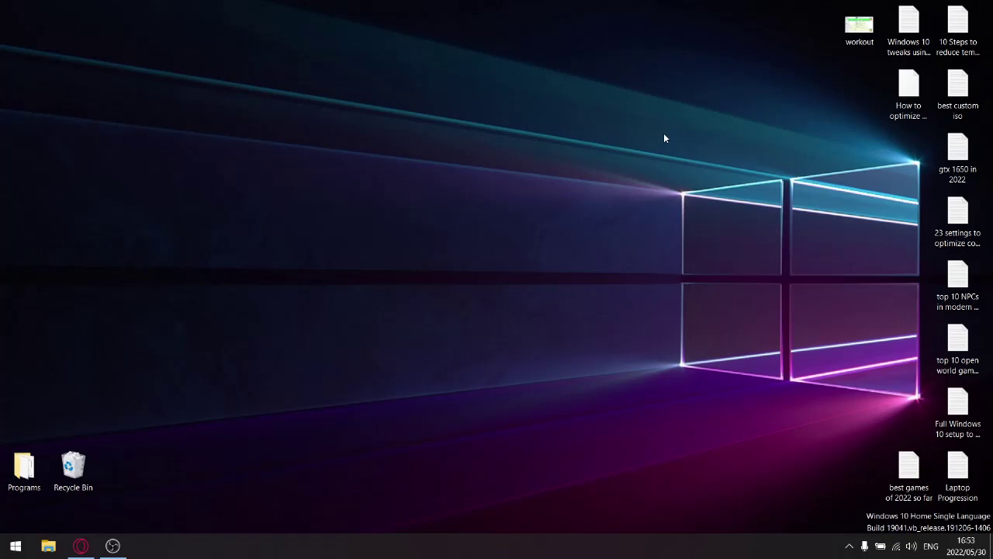
Step: Look over the Winaero Tweaker download page in the browser, then minimize the browser
left_click(81, 545)
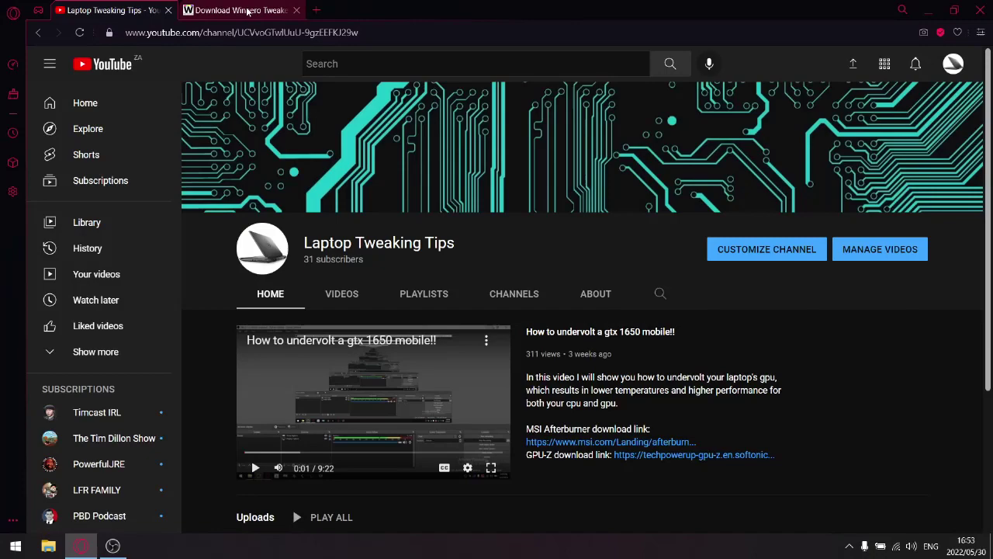
left_click(209, 9)
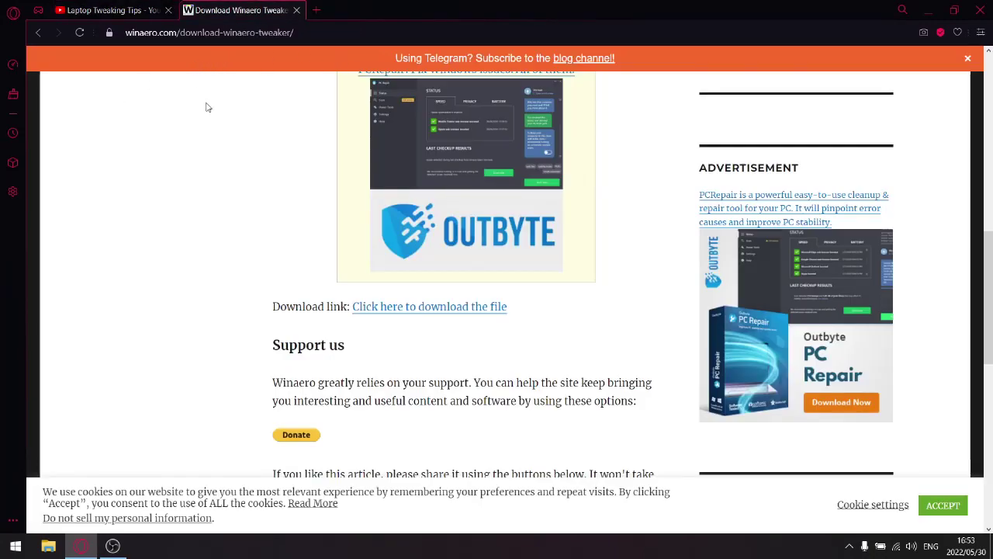
scroll(515, 247, "up", 10)
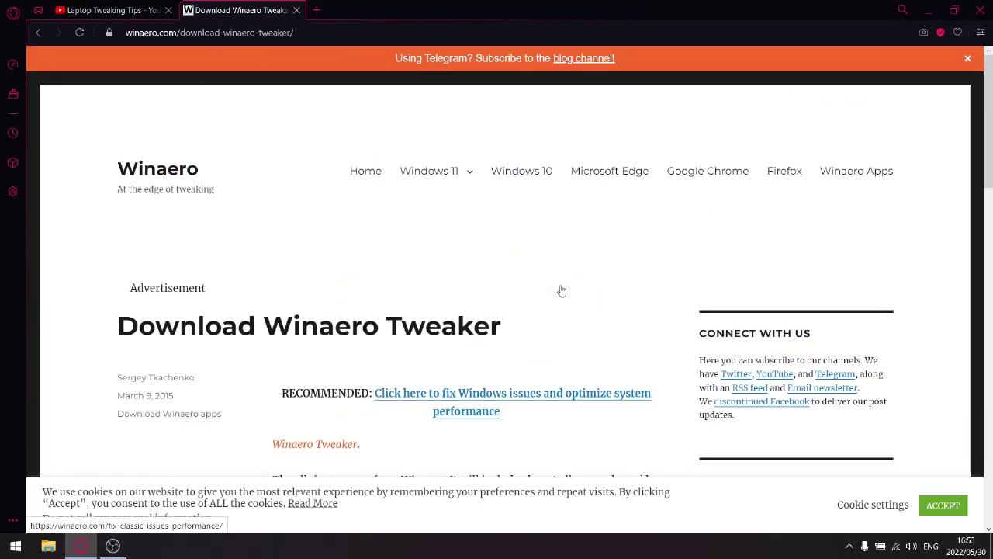
scroll(561, 291, "down", 10)
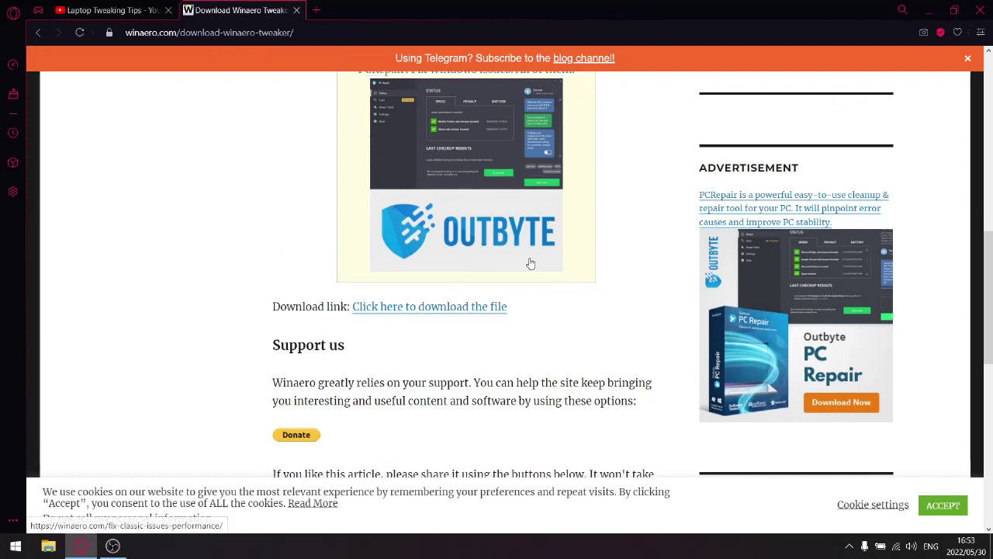
left_click(928, 9)
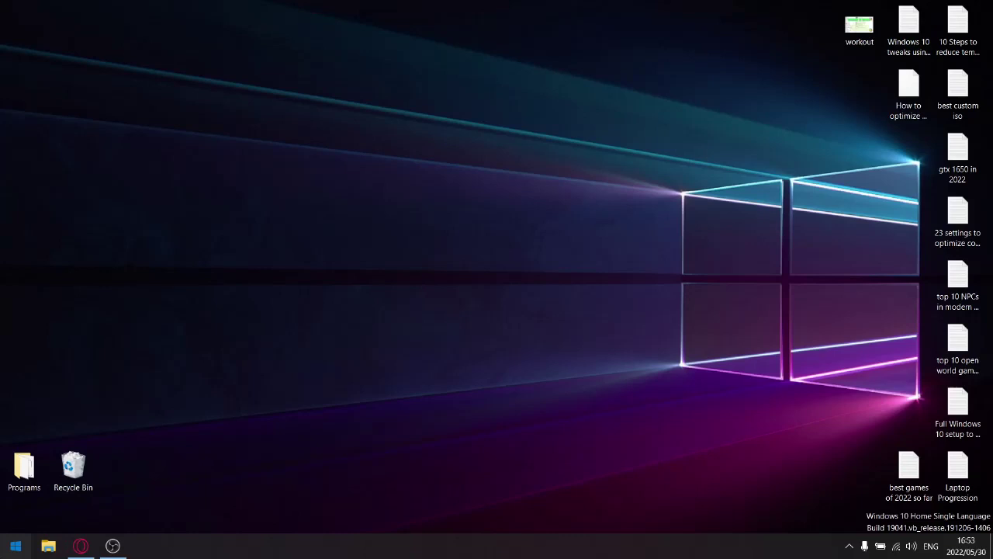
Step: Launch Winaero Tweaker from Start, open Dark Color Scheme, and scroll down to the Behavior tweaks
left_click(15, 546)
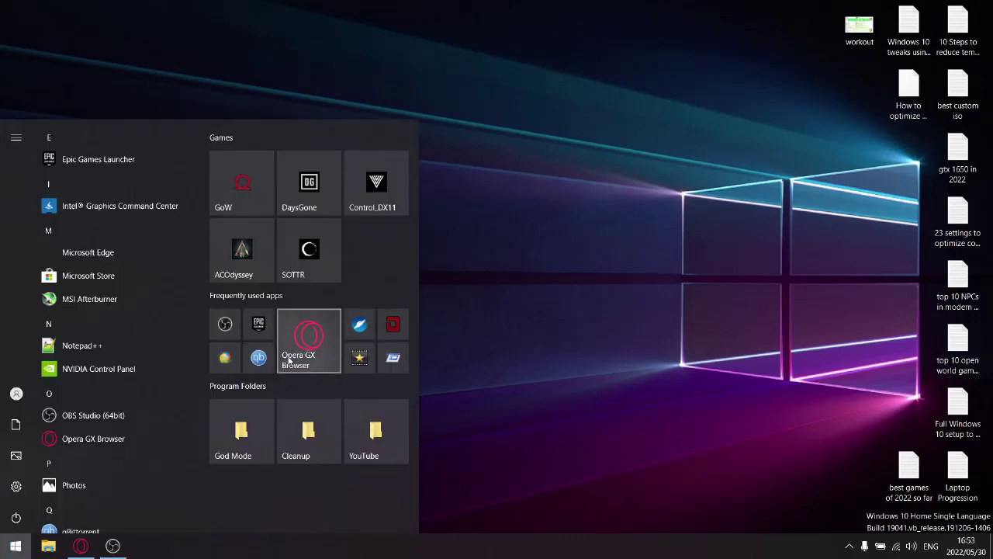
left_click(232, 362)
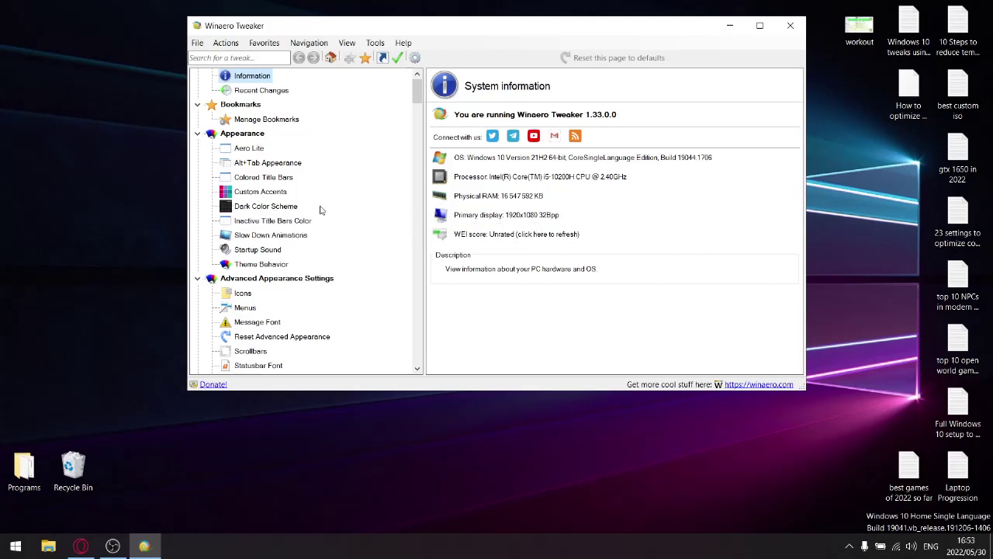
left_click(261, 208)
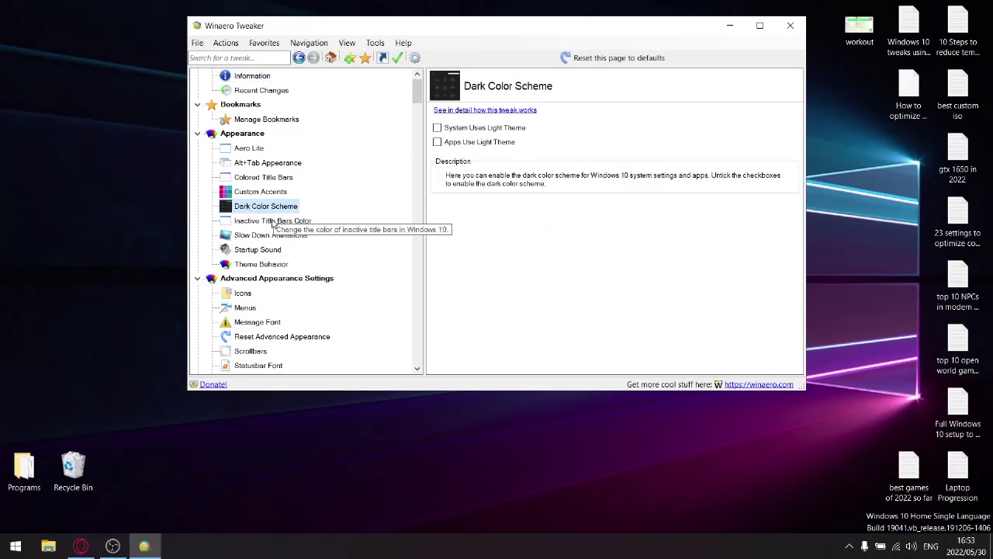
scroll(326, 258, "down", 2)
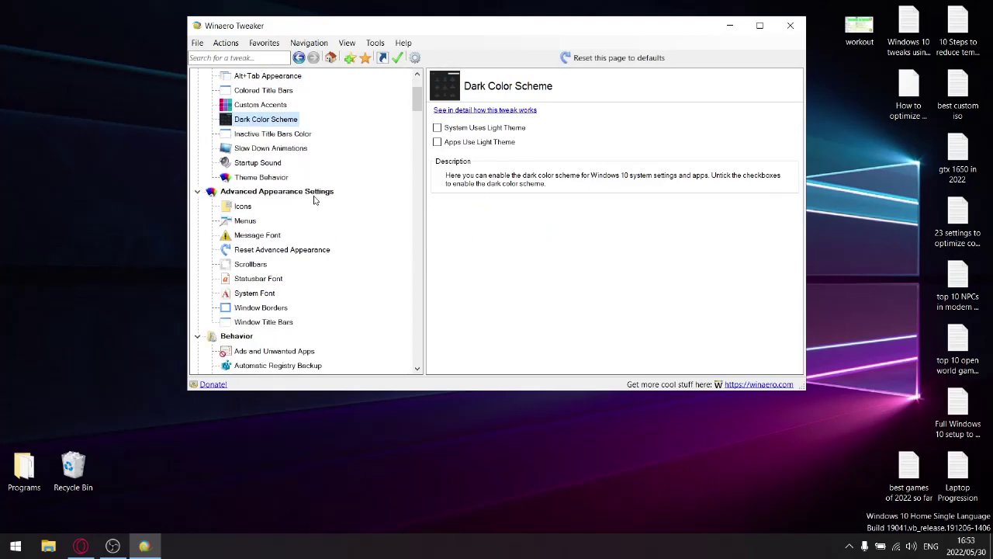
scroll(303, 215, "down", 4)
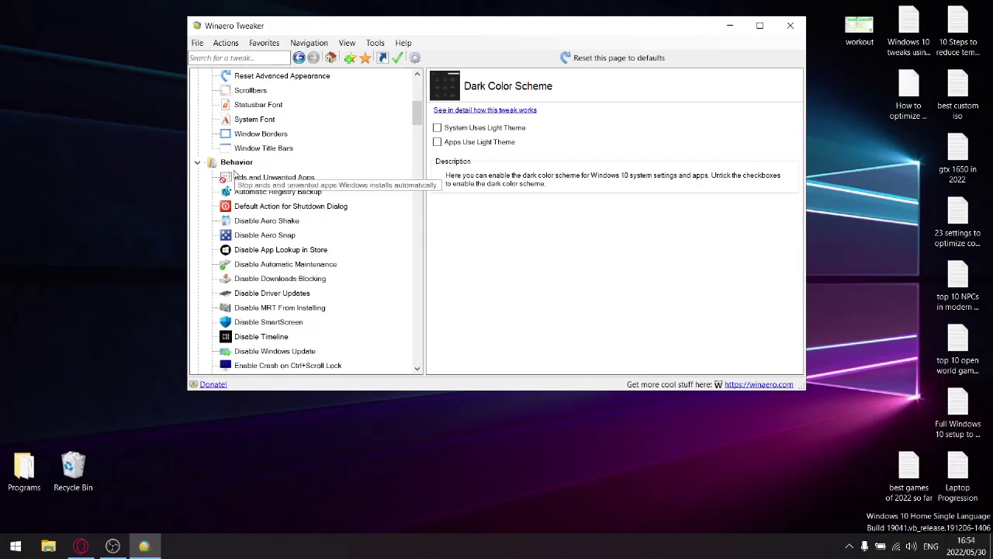
Step: Open Ads and Unwanted Apps and tick the Start menu suggestions option
left_click(270, 179)
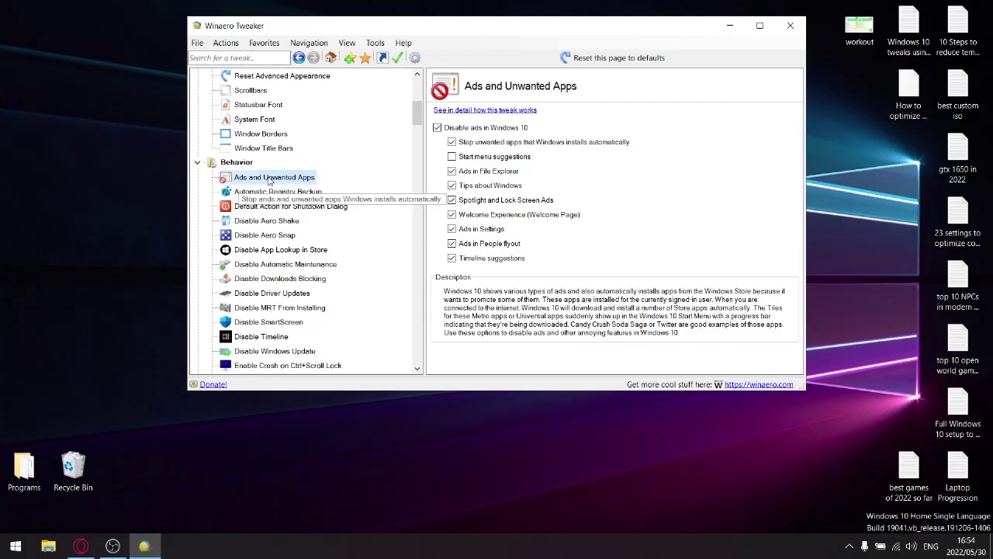
left_click(452, 156)
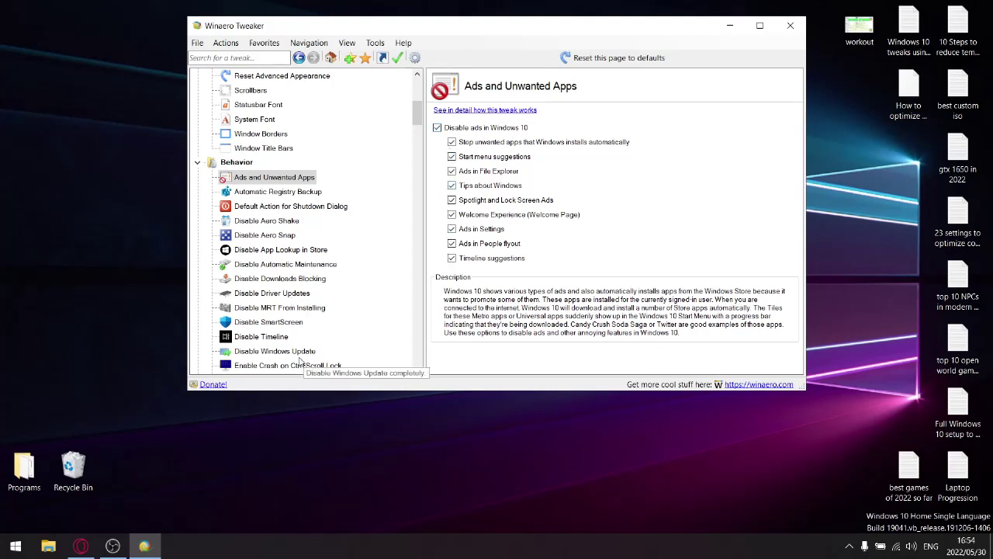
Step: Step through Disable Aero Shake, Disable App Lookup in Store, Hibernation Options and Menu Show Delay (0)
left_click(256, 223)
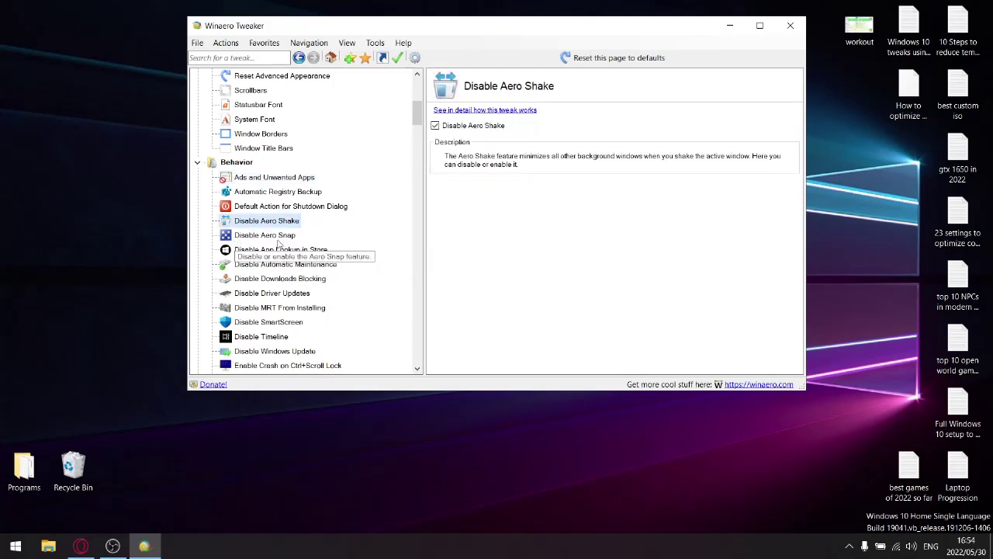
left_click(253, 251)
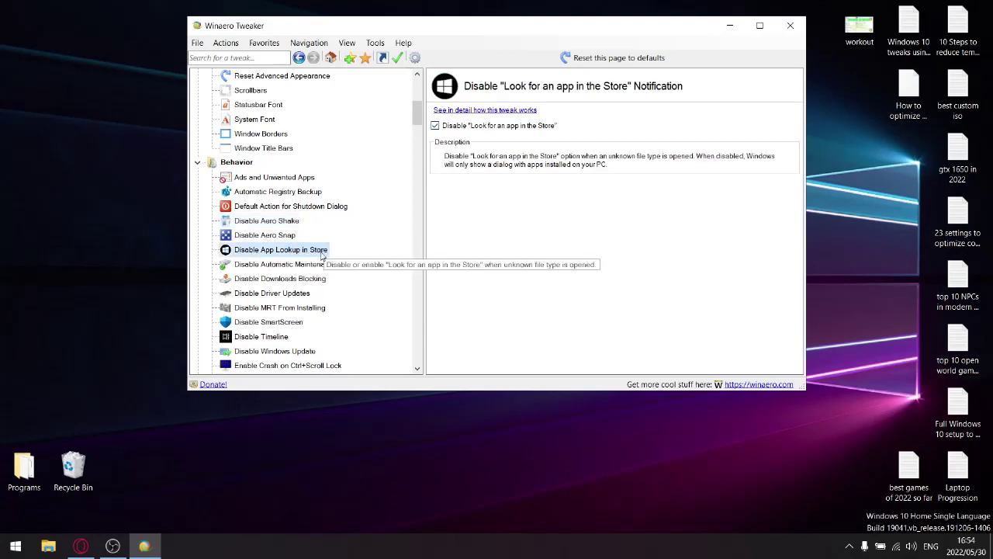
scroll(317, 311, "down", 2)
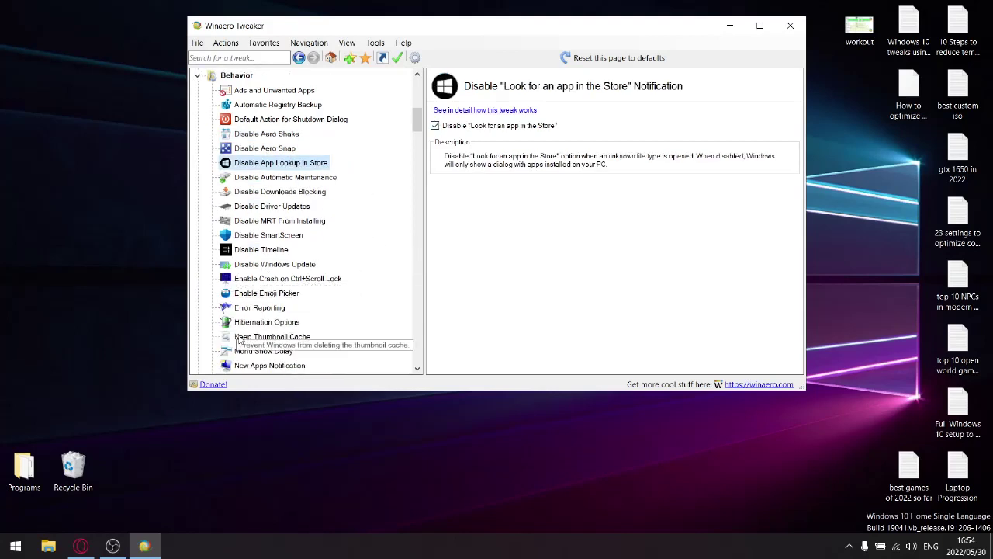
scroll(313, 292, "down", 1)
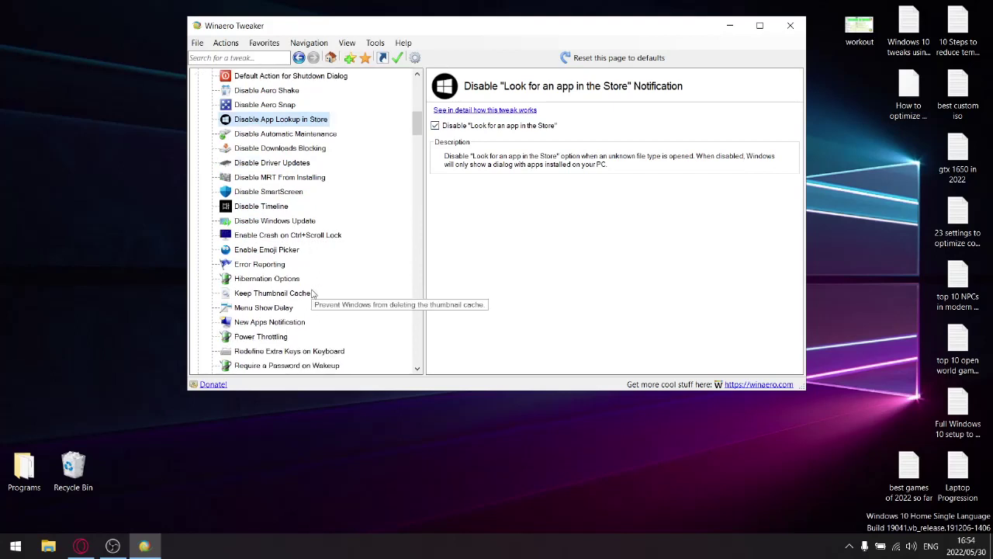
left_click(260, 279)
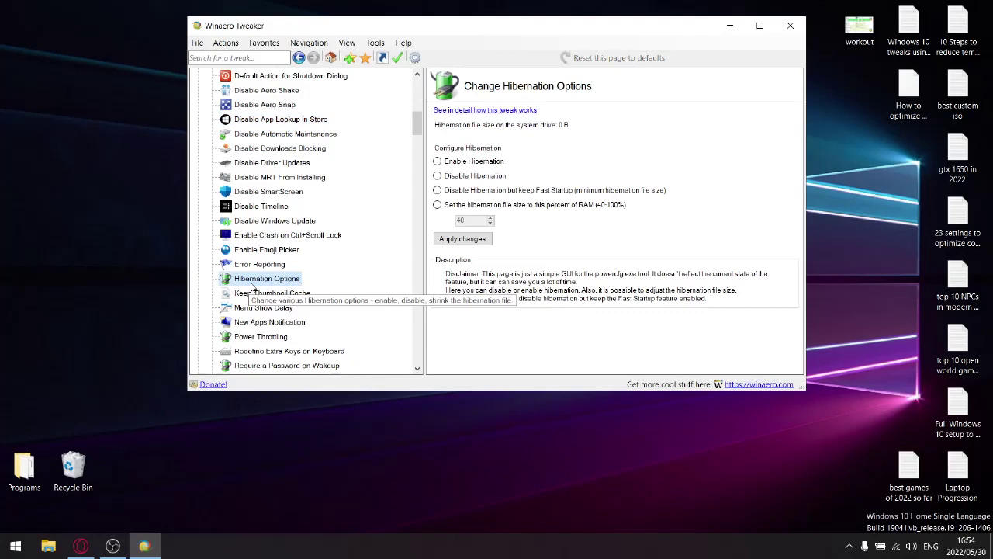
left_click(260, 311)
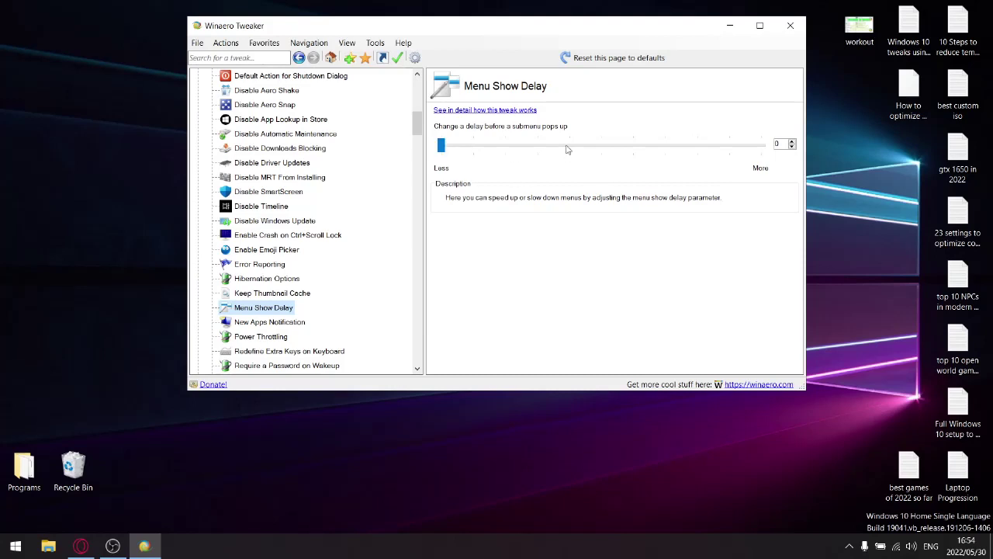
left_click(444, 153)
left_click(732, 27)
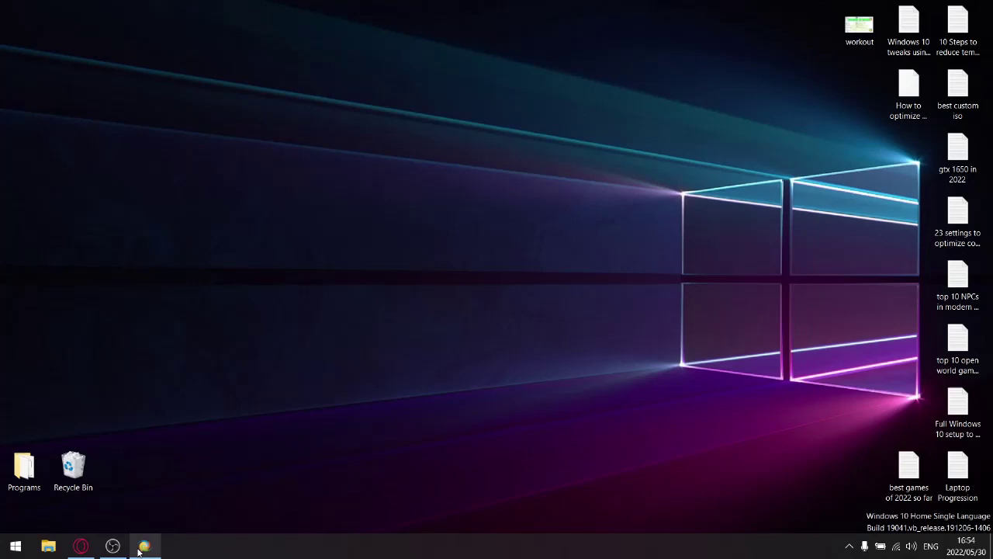
left_click(48, 546)
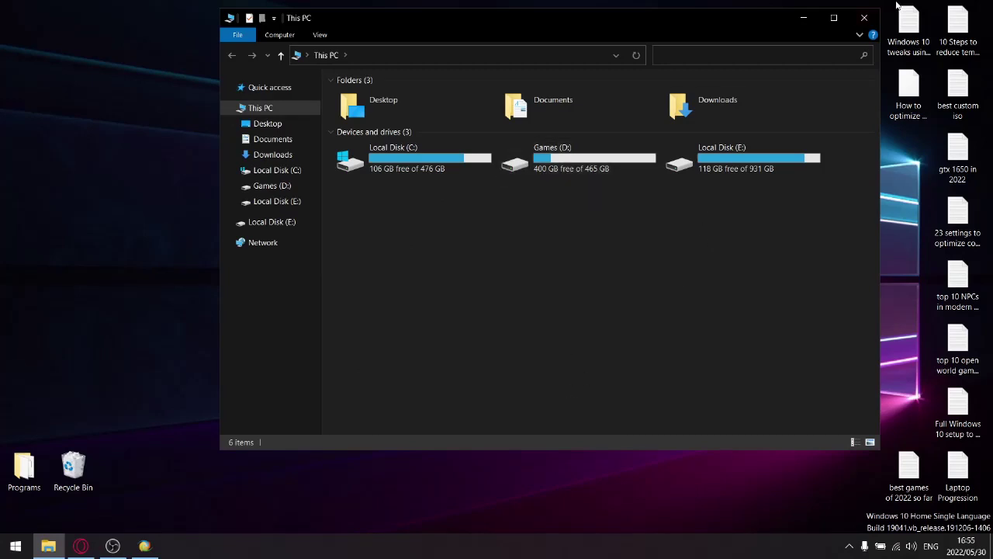
left_click(863, 17)
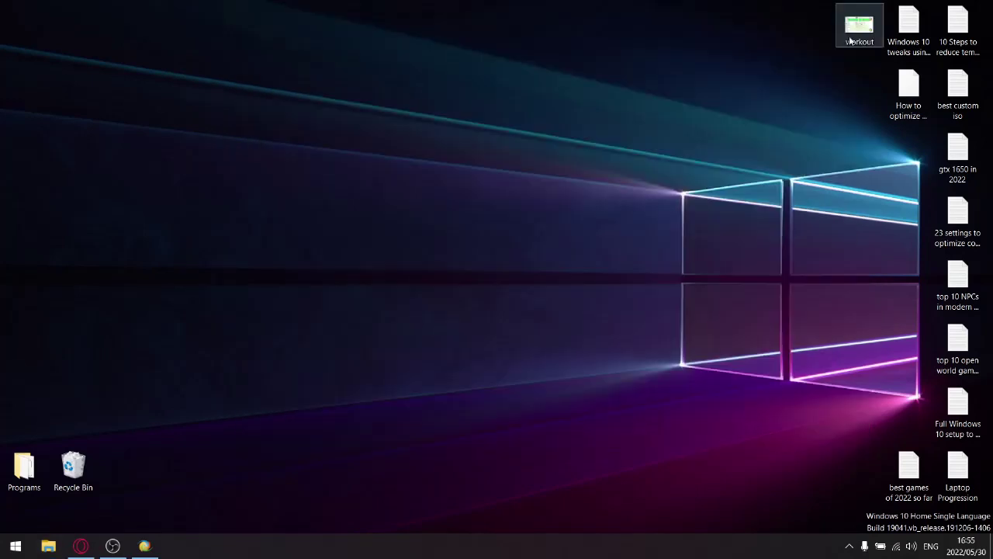
left_click(49, 548)
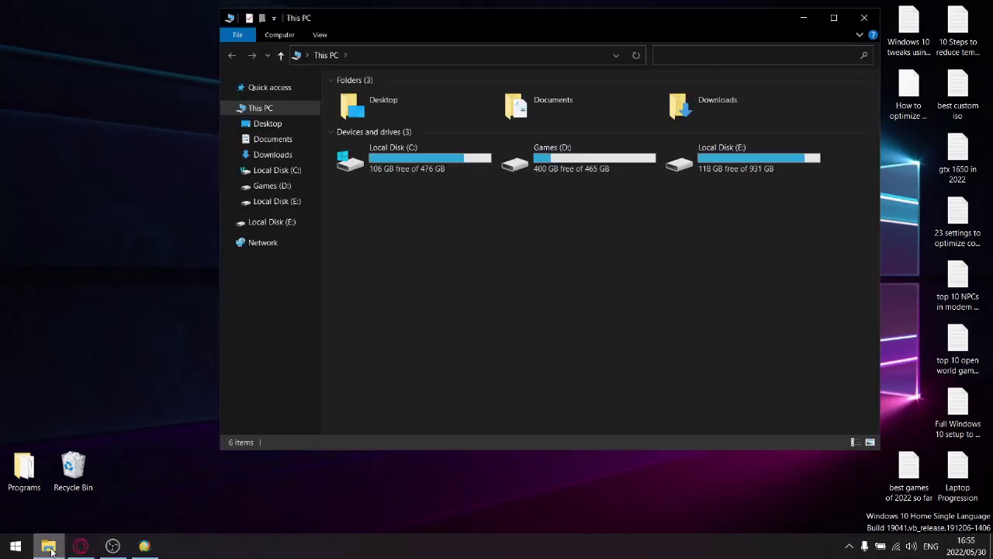
left_click(864, 17)
Step: Return to Winaero Tweaker, pass Power Throttling, and open Split Threshold for Svchost at 17571592
left_click(145, 545)
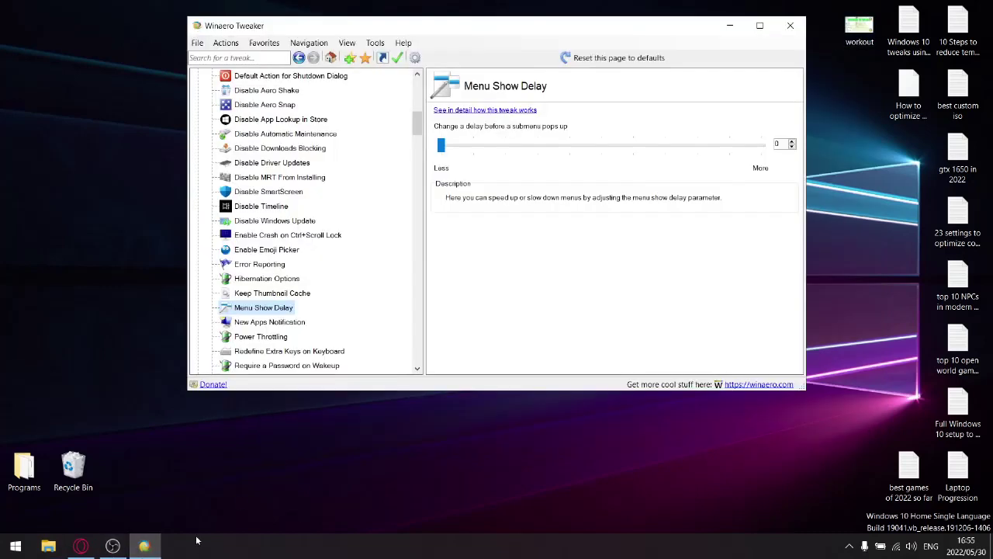
left_click(261, 337)
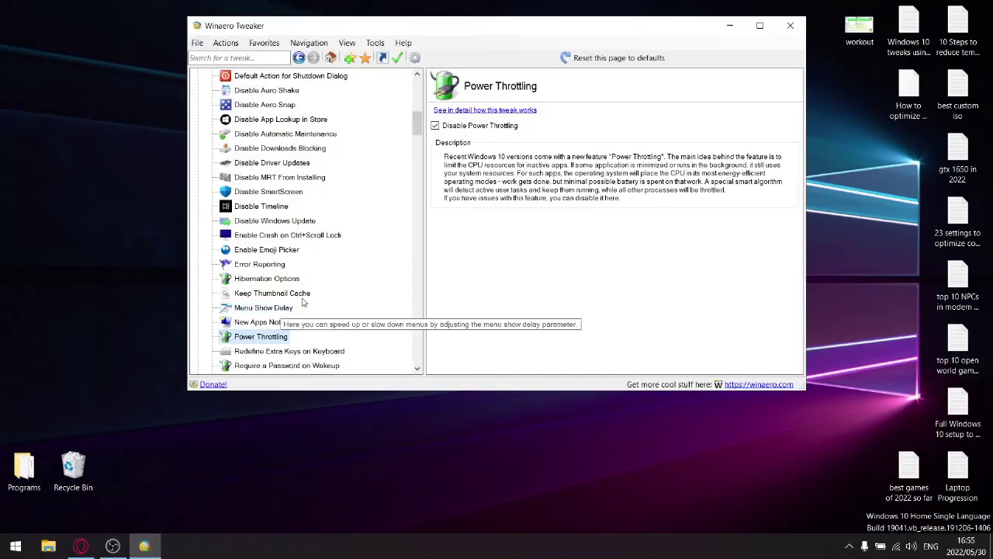
scroll(357, 346, "down", 1)
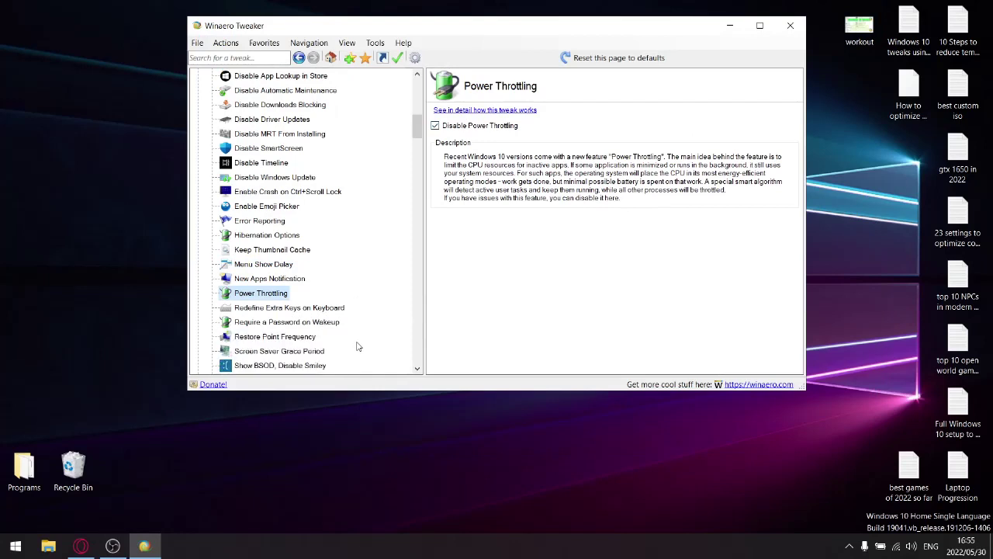
scroll(301, 353, "down", 2)
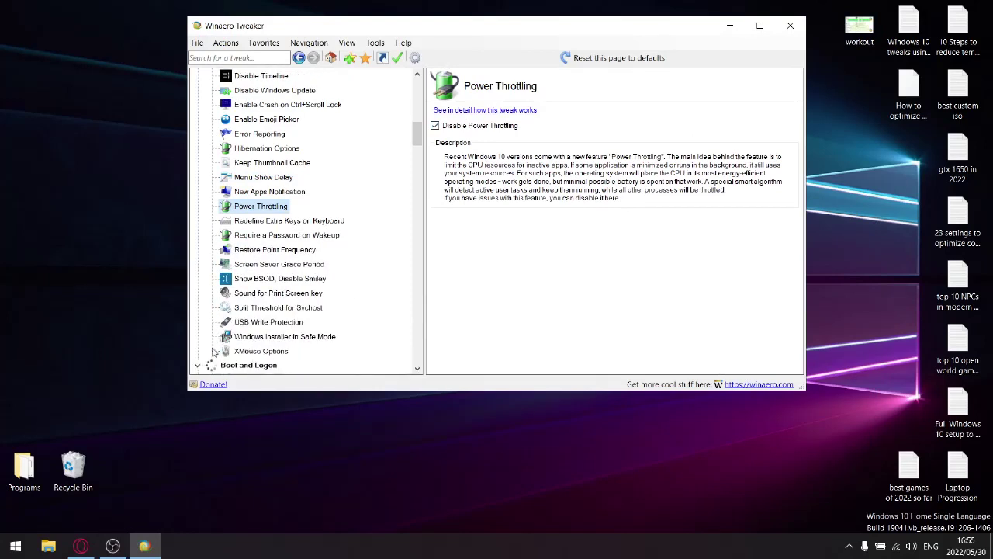
left_click(249, 310)
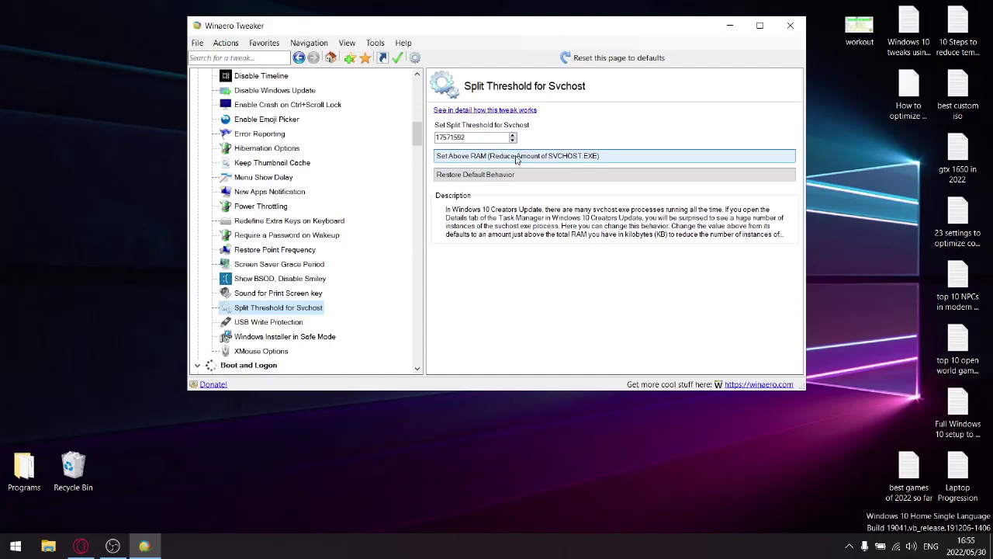
Step: Open Task Manager from the taskbar and scroll through the Service Host processes
right_click(436, 545)
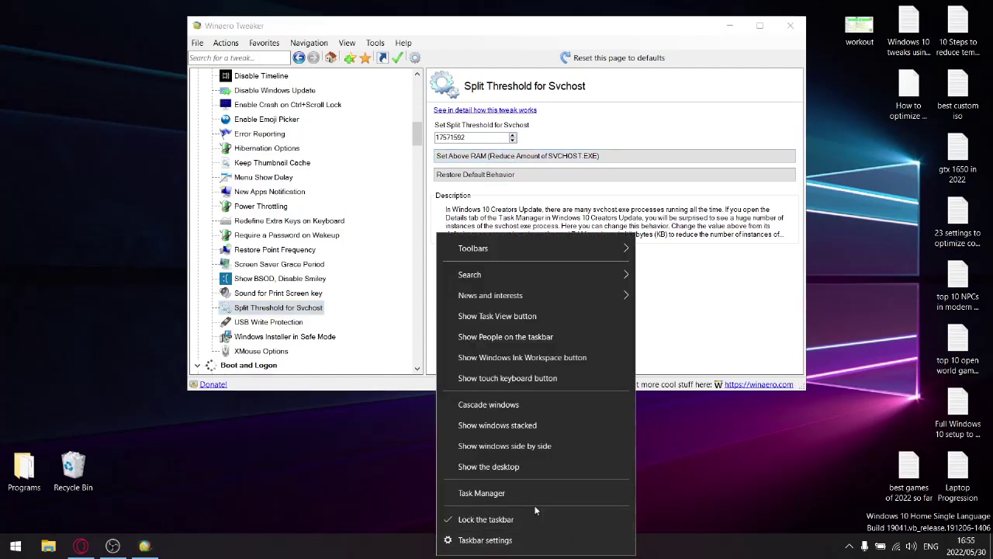
left_click(491, 495)
scroll(433, 311, "down", 8)
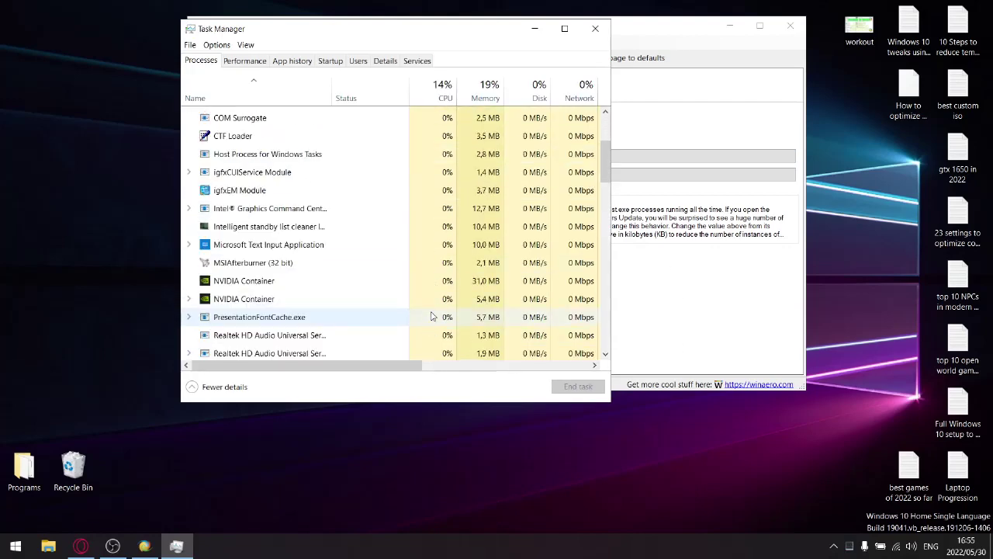
scroll(433, 315, "down", 5)
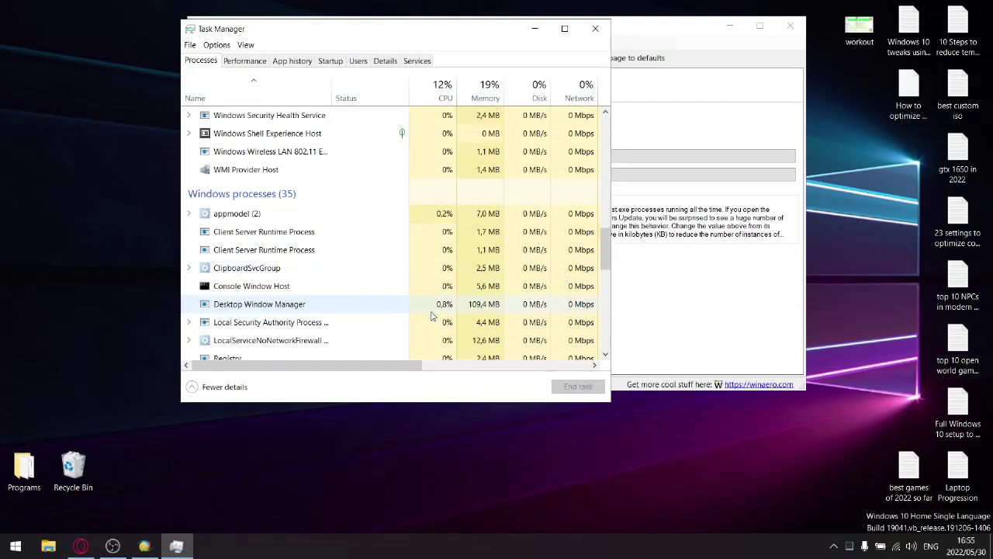
scroll(433, 316, "down", 4)
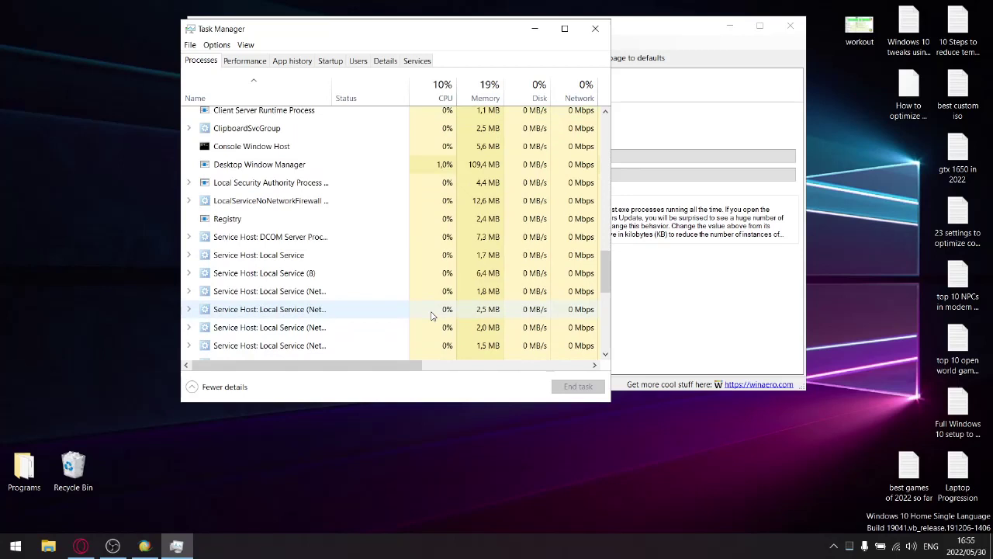
scroll(279, 225, "down", 2)
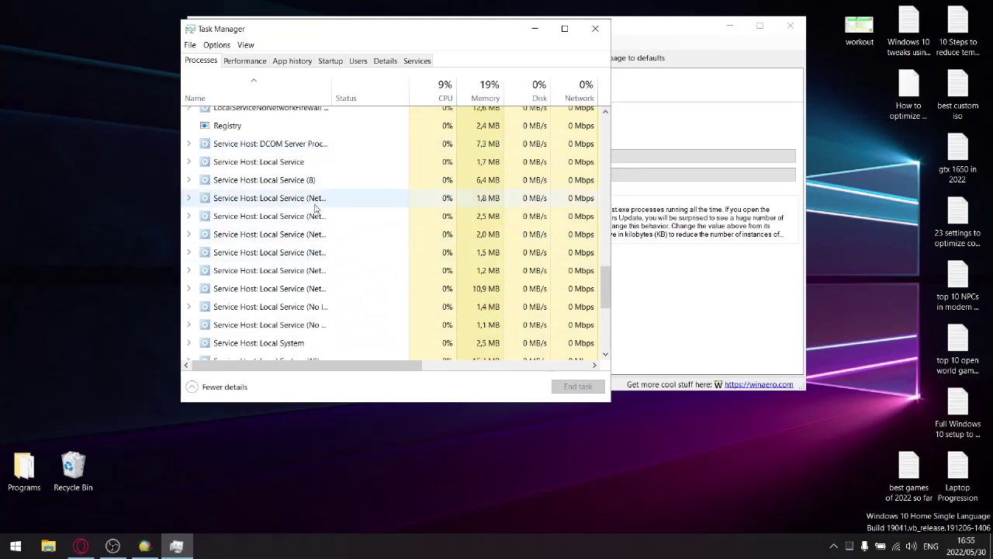
scroll(307, 203, "down", 3)
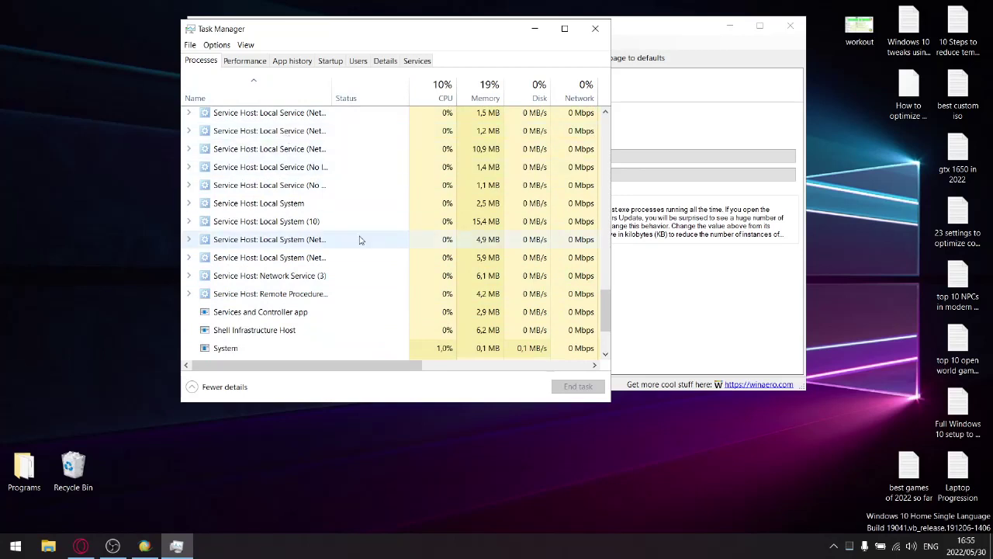
scroll(299, 255, "up", 3)
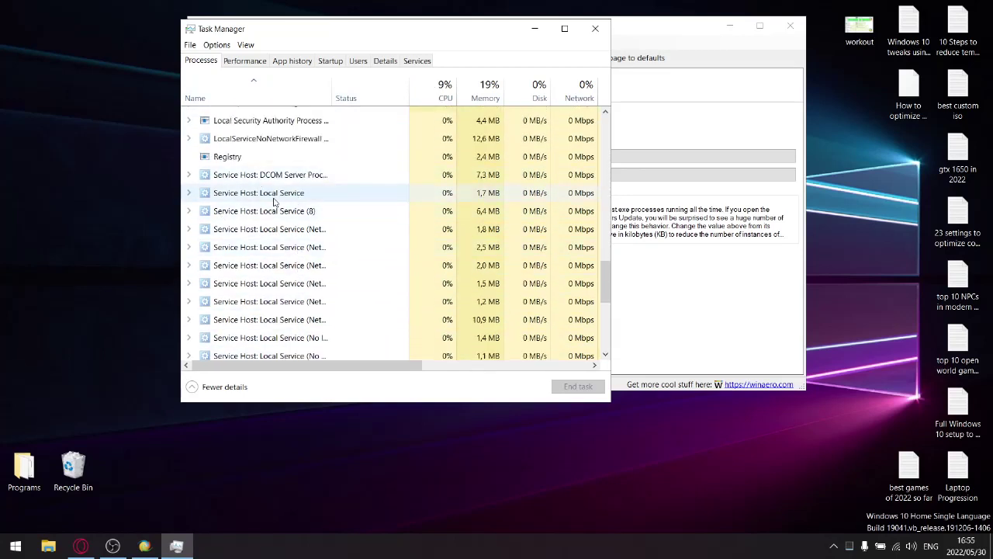
scroll(308, 270, "down", 1)
scroll(309, 270, "down", 4)
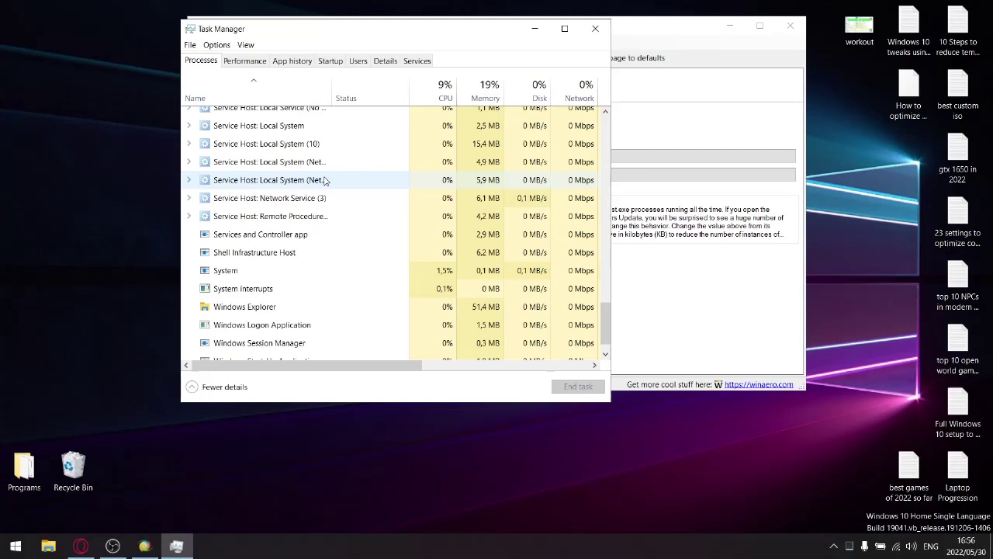
scroll(307, 194, "up", 1)
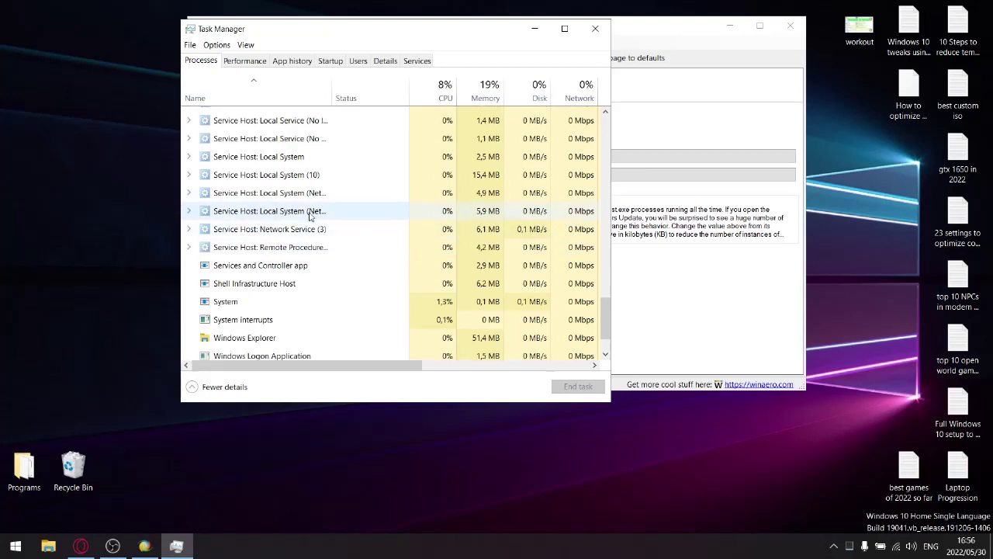
scroll(309, 215, "up", 1)
scroll(309, 216, "up", 1)
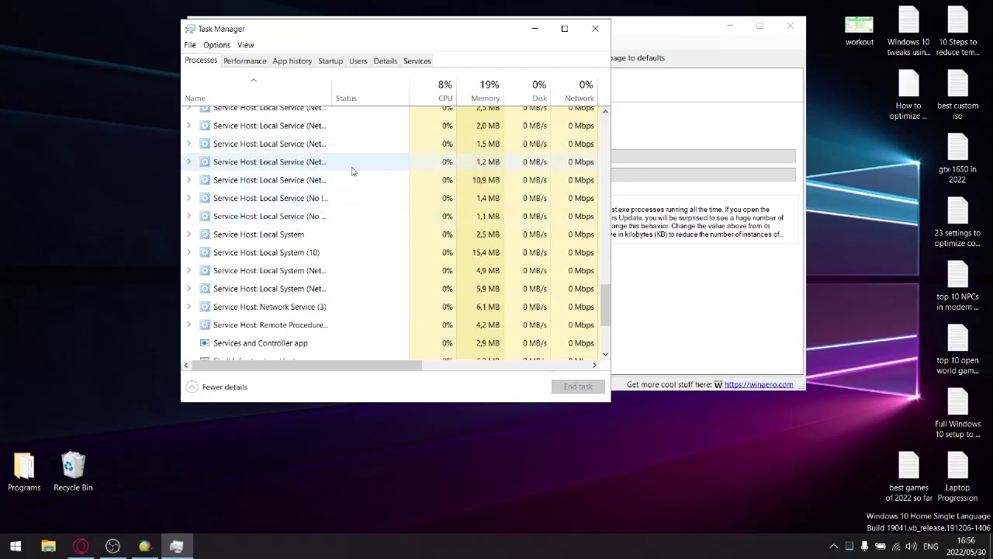
scroll(314, 233, "up", 1)
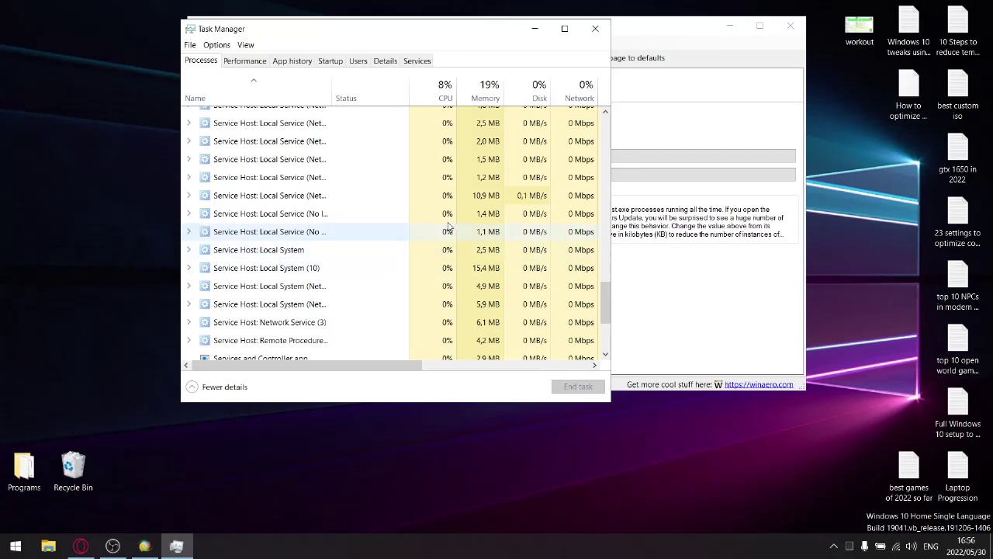
scroll(311, 197, "up", 1)
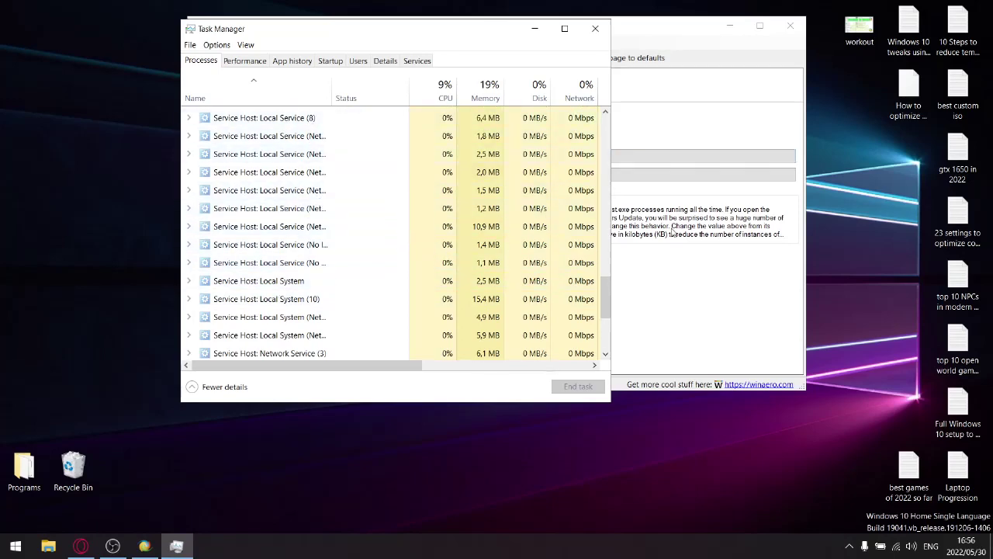
Step: Switch briefly to Winaero Tweaker, then bring Task Manager back and review the process list again
key("alt+Tab")
left_click(173, 545)
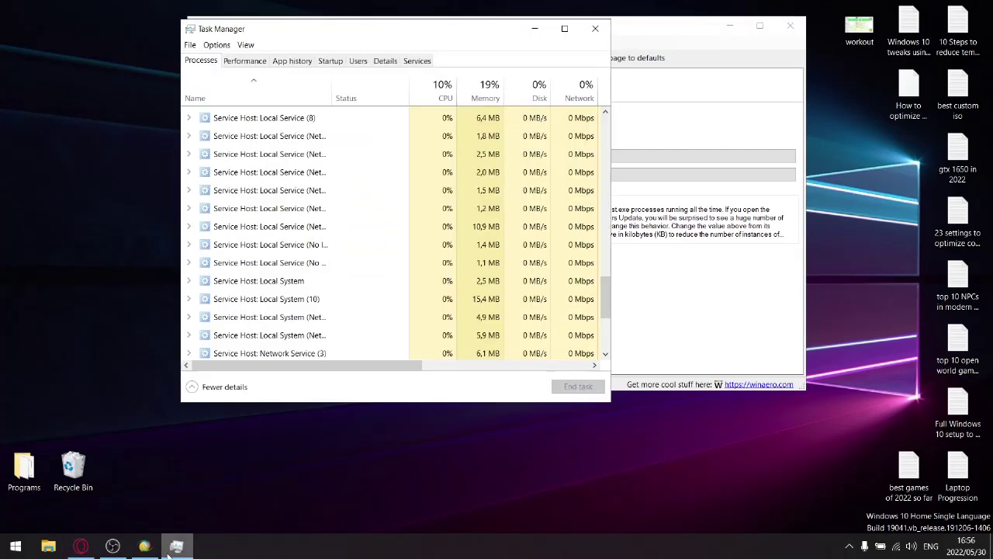
scroll(326, 197, "down", 3)
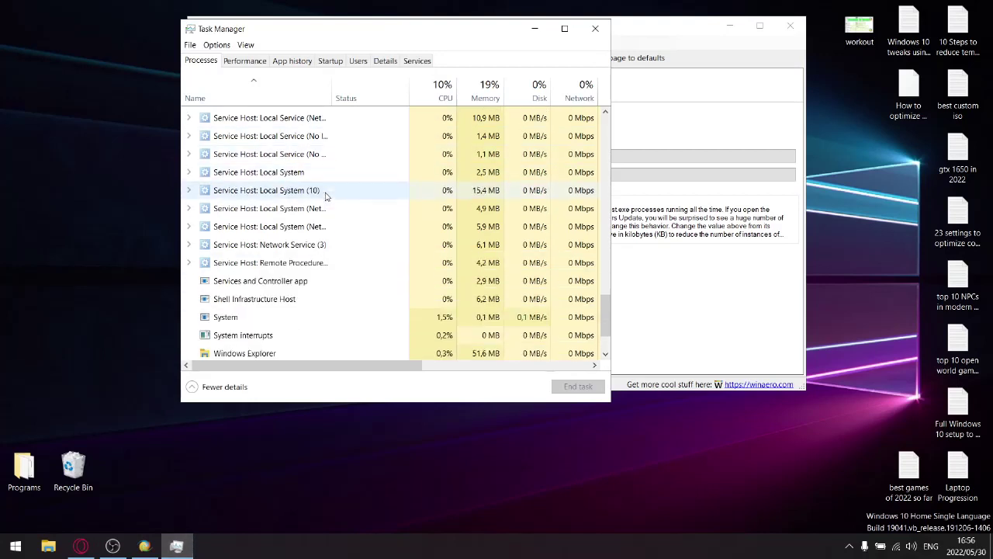
scroll(284, 268, "up", 6)
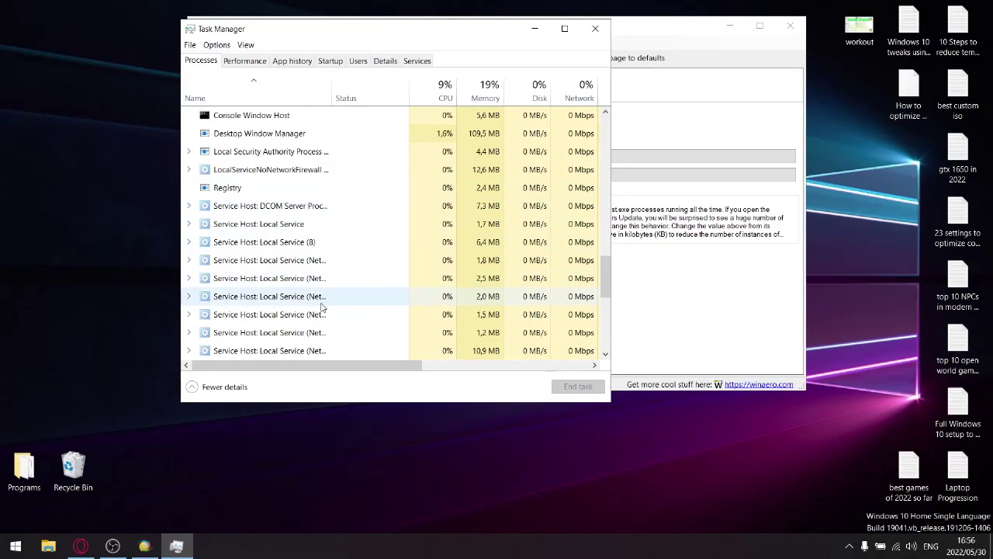
scroll(314, 287, "down", 4)
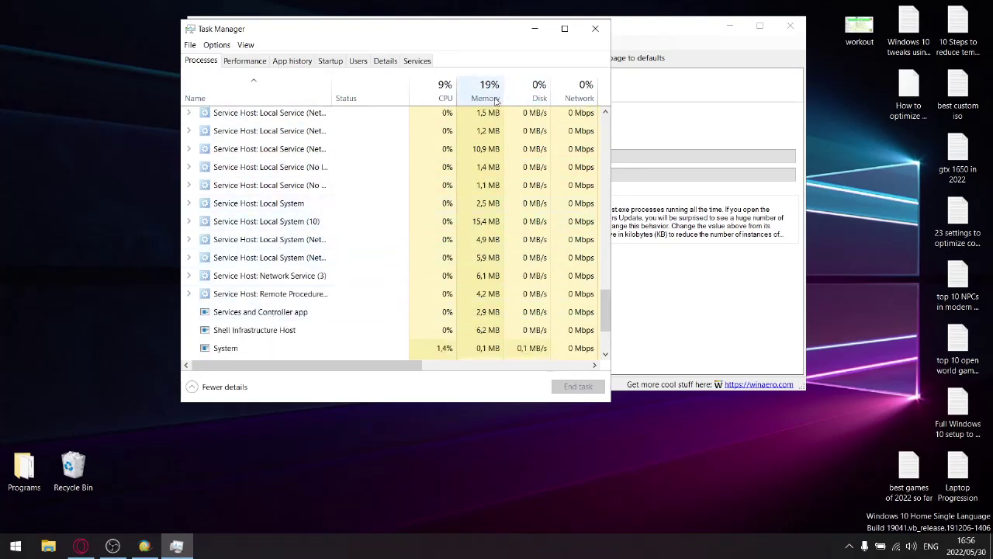
Step: Close Task Manager and open the Wallpaper Quality tweak, leaving quality at 100
left_click(595, 29)
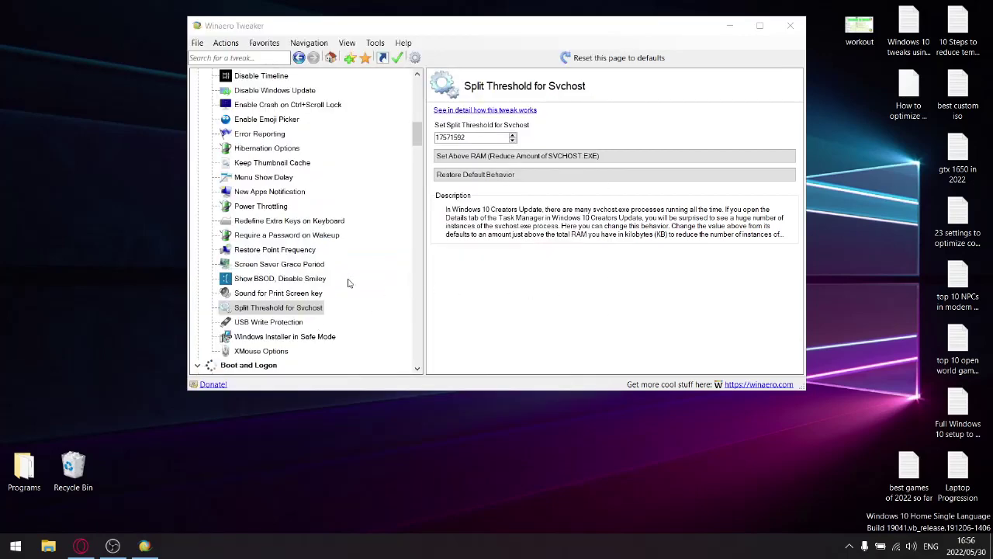
scroll(329, 339, "down", 6)
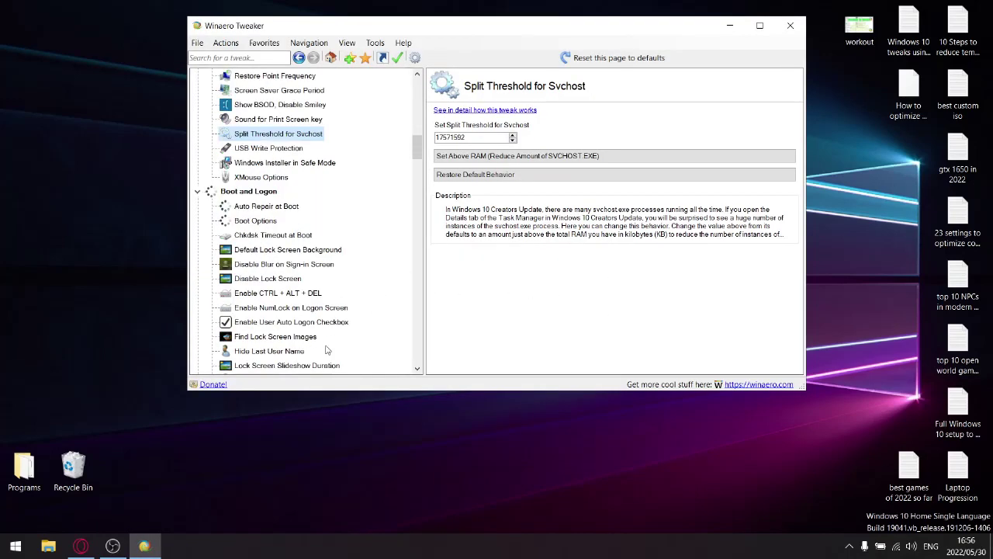
scroll(337, 291, "down", 7)
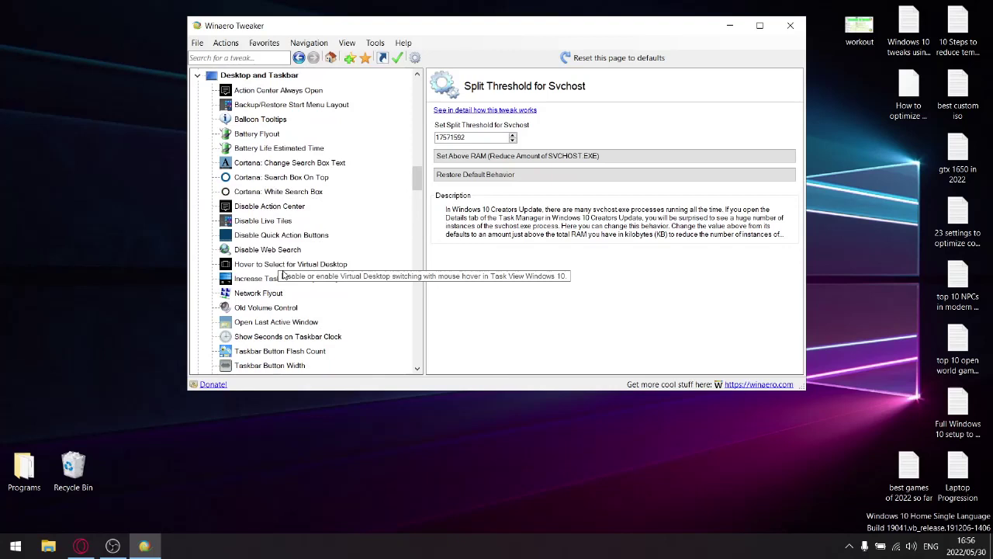
scroll(273, 272, "down", 2)
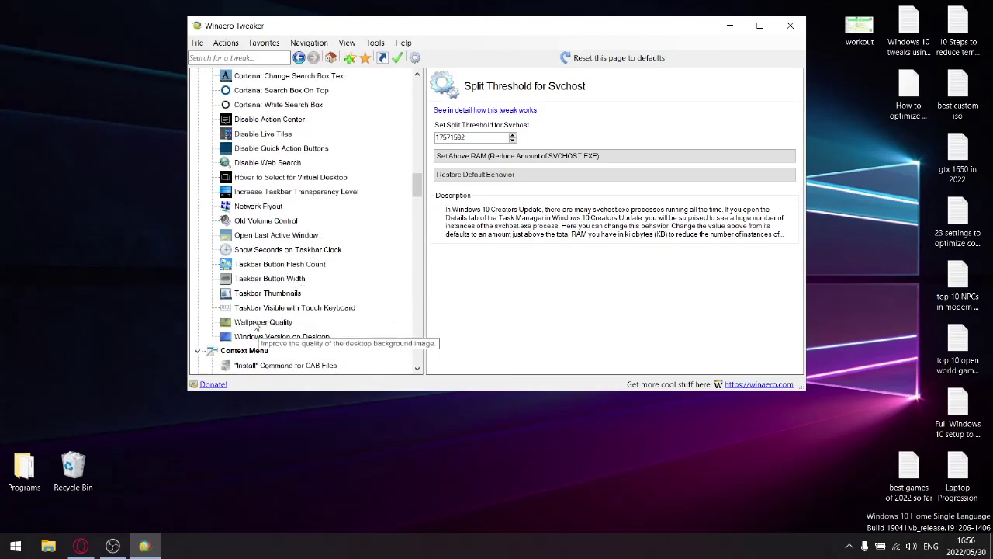
left_click(261, 321)
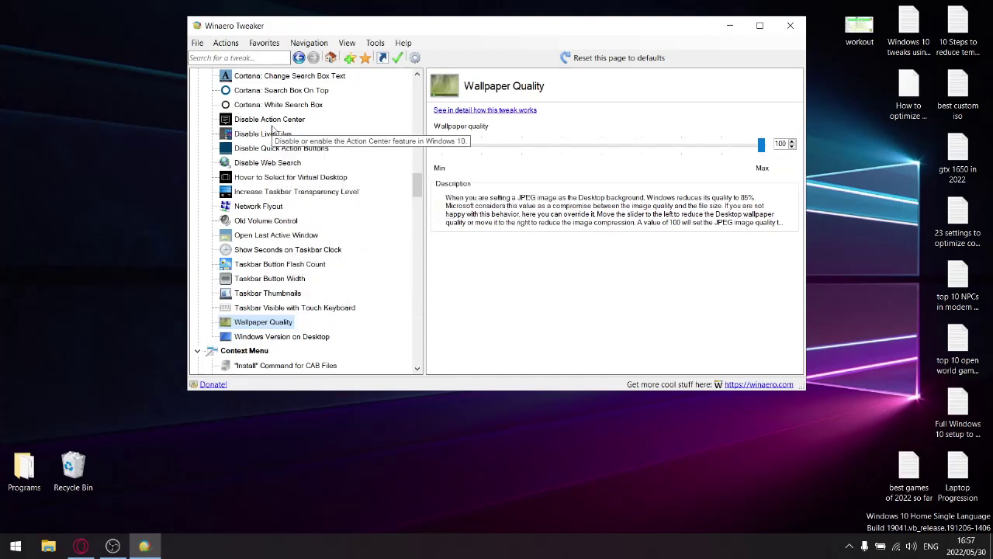
Step: Open the Run with Priority tweak, keeping 'Add Run with priority context menu' ticked
scroll(275, 295, "up", 1)
scroll(274, 233, "down", 4)
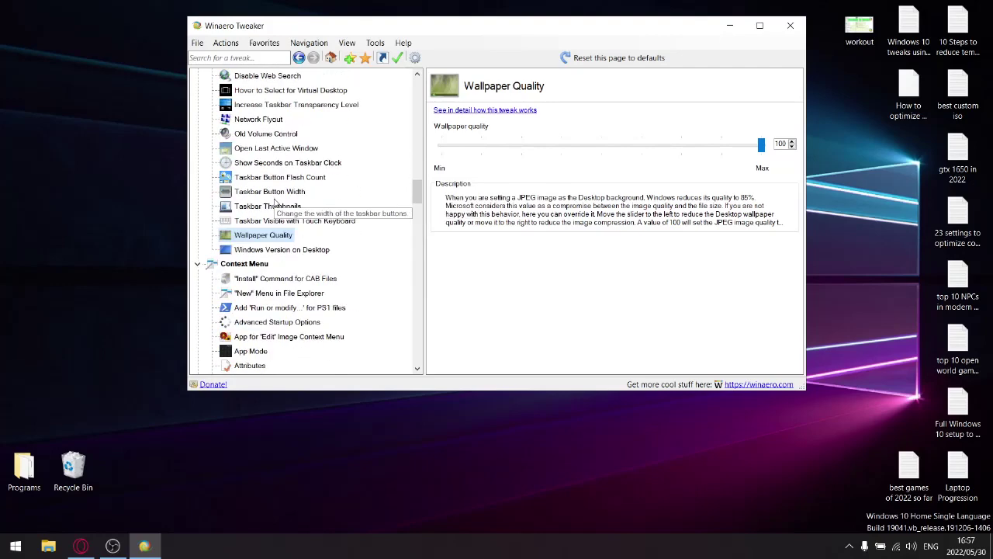
scroll(274, 204, "down", 3)
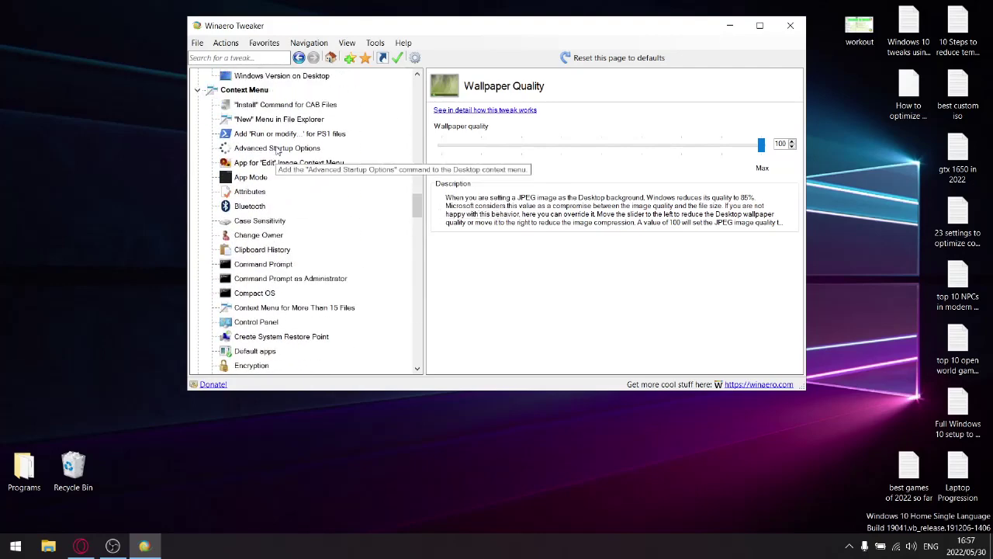
scroll(289, 250, "down", 5)
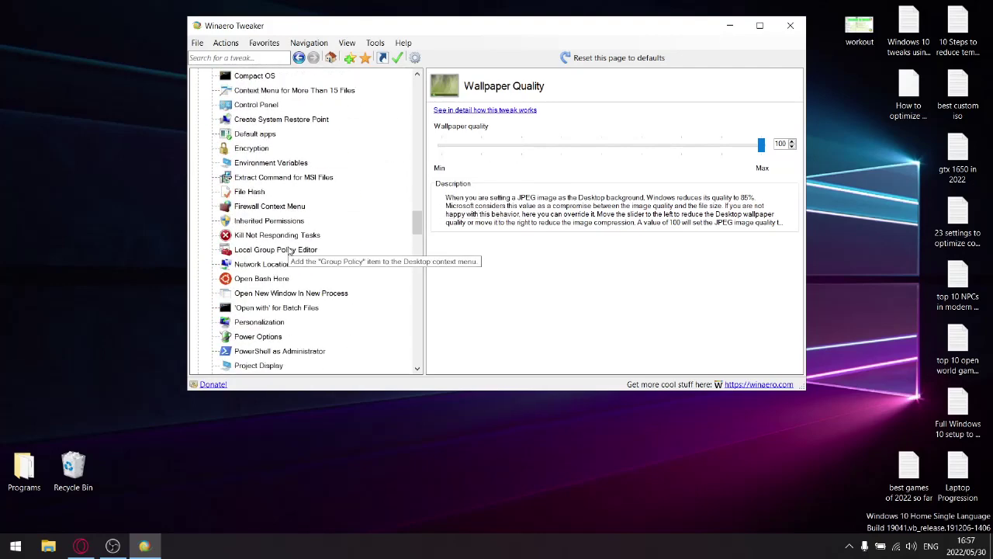
scroll(289, 251, "up", 3)
scroll(283, 246, "up", 4)
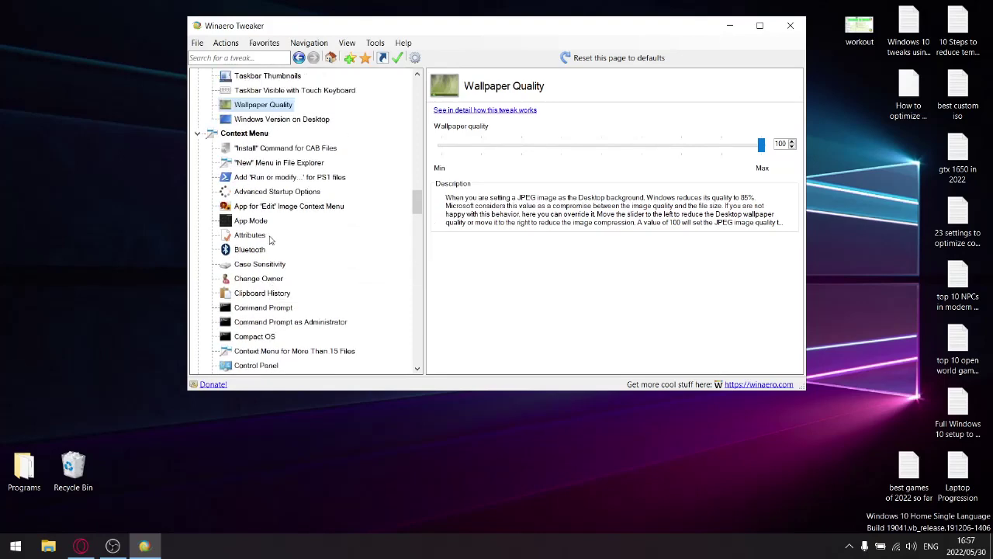
scroll(271, 245, "down", 6)
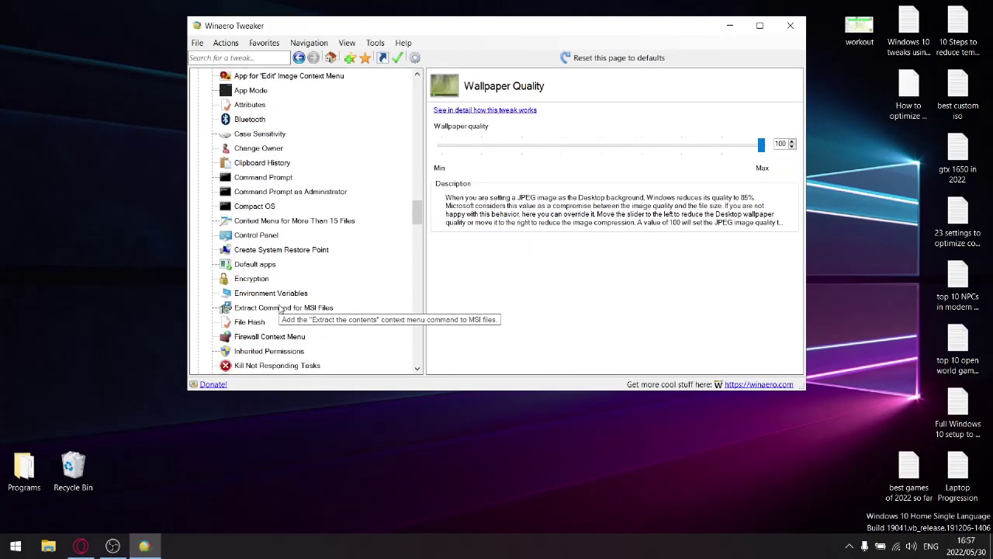
scroll(281, 311, "down", 2)
scroll(281, 310, "down", 2)
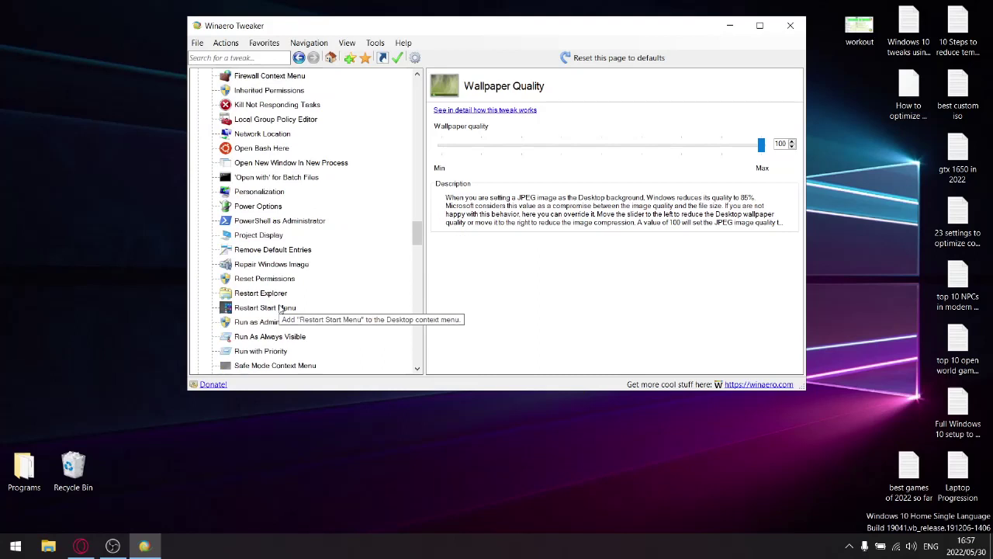
scroll(310, 333, "down", 2)
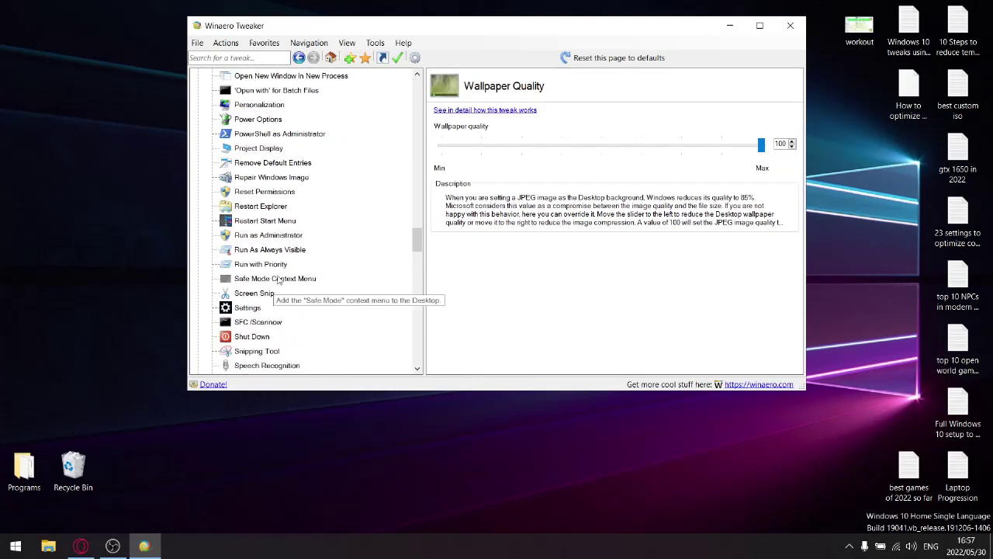
left_click(247, 266)
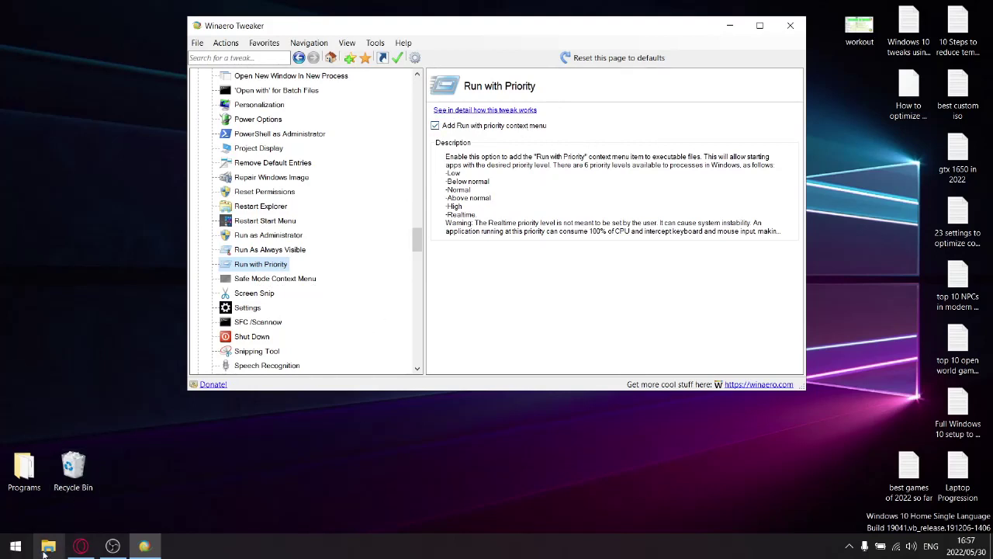
left_click(48, 547)
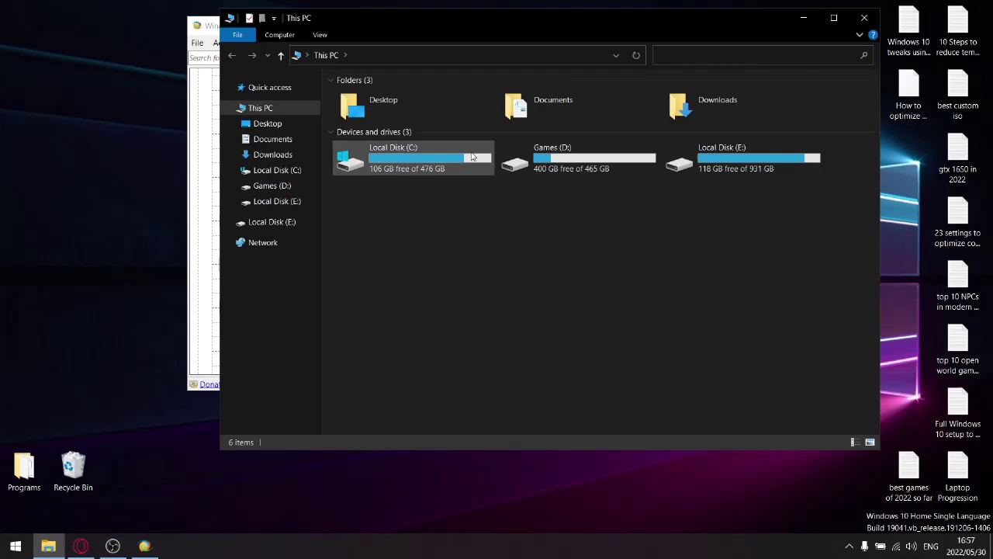
double_click(454, 163)
double_click(379, 112)
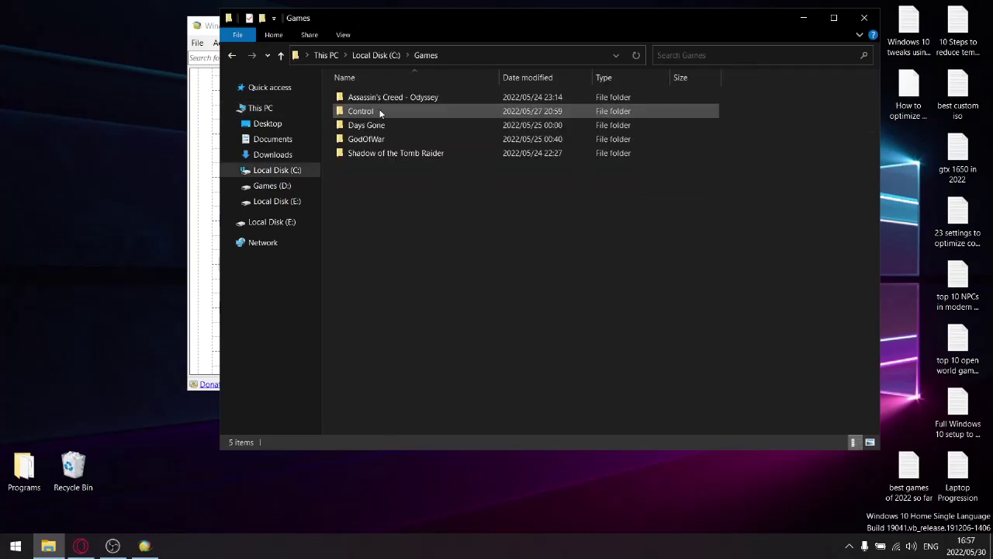
double_click(369, 113)
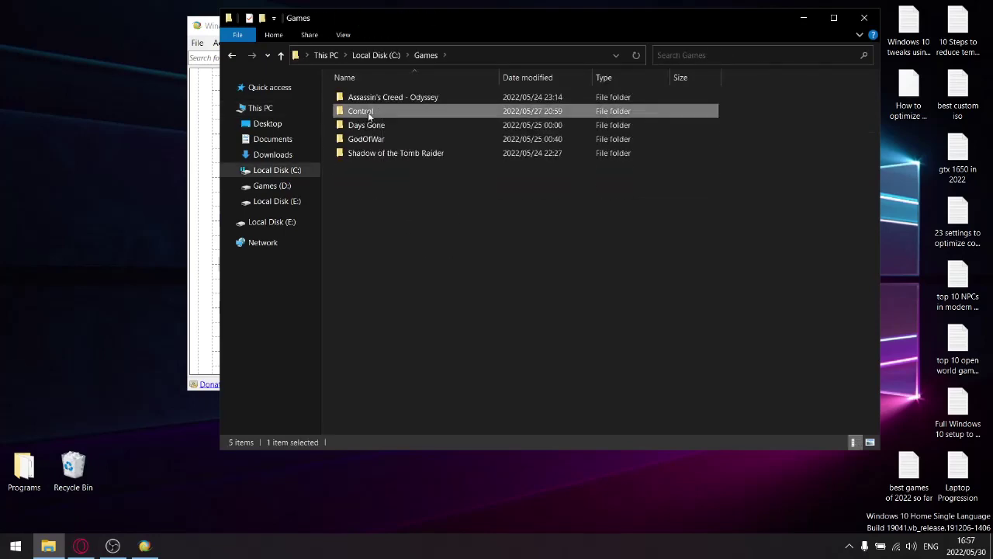
scroll(342, 303, "down", 4)
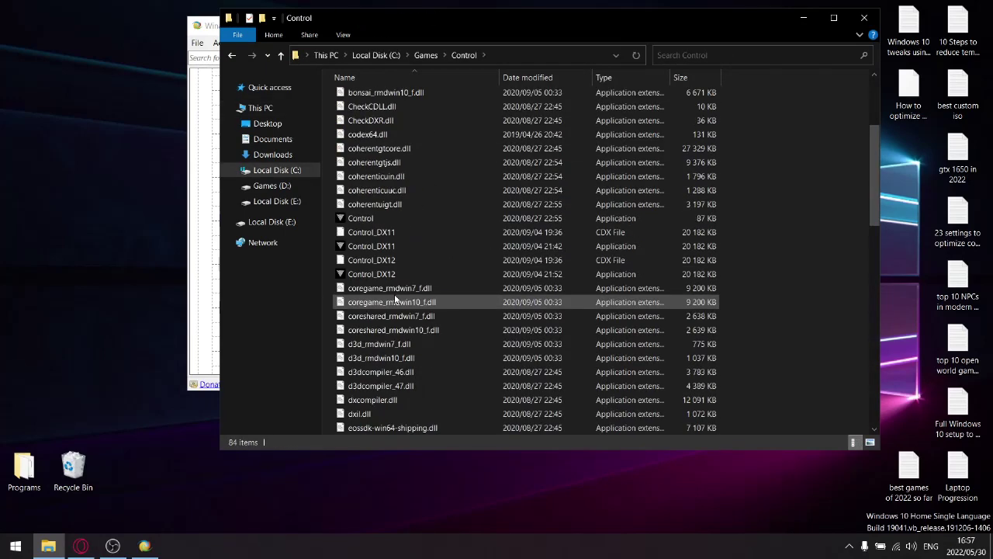
right_click(355, 247)
mouse_move(423, 287)
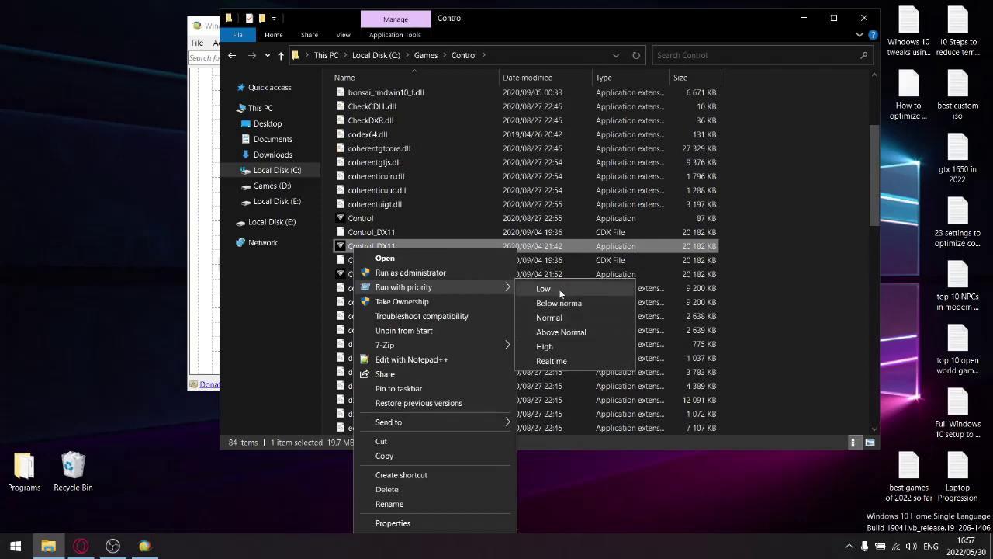
Step: Close Explorer and open the Take Ownership tweak with its files-and-folders option ticked
left_click(867, 18)
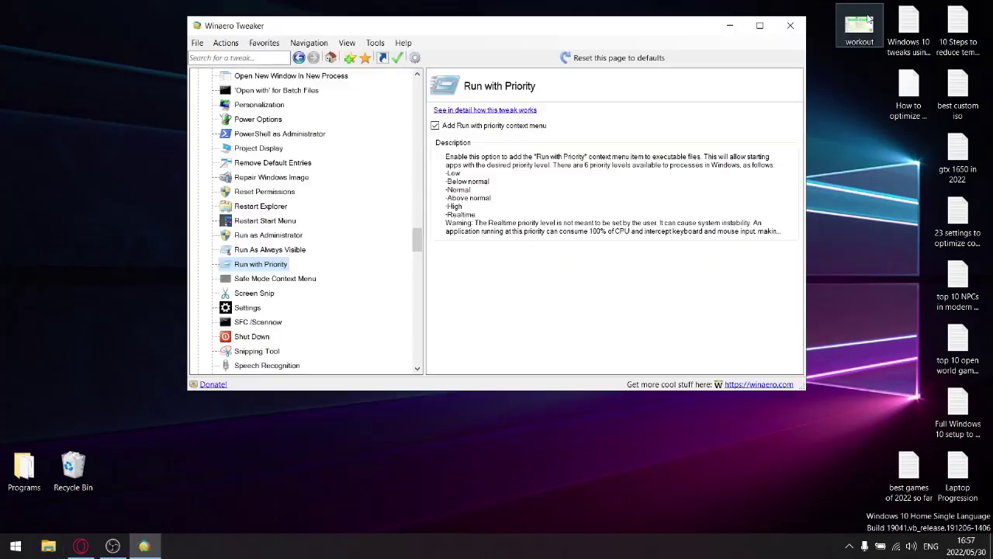
scroll(275, 304, "down", 2)
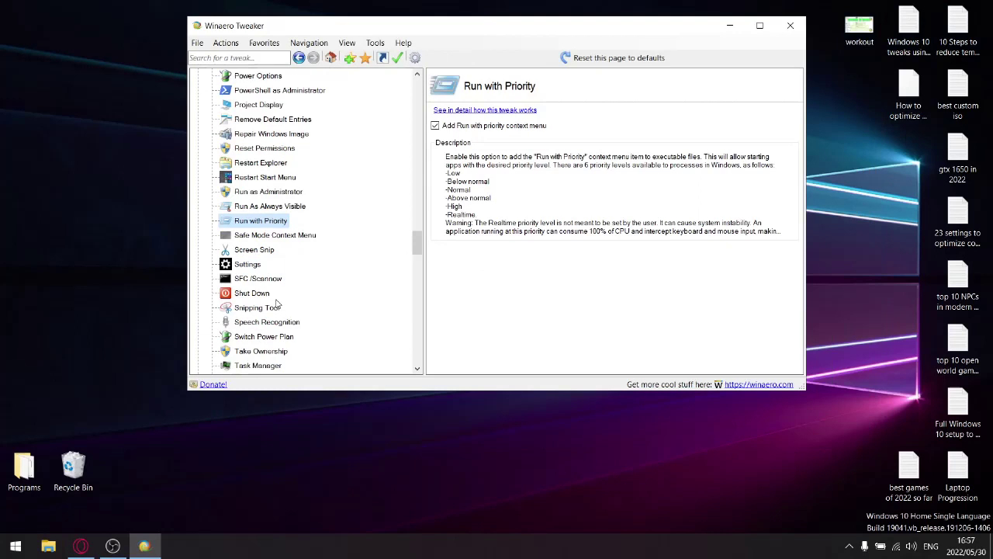
left_click(250, 310)
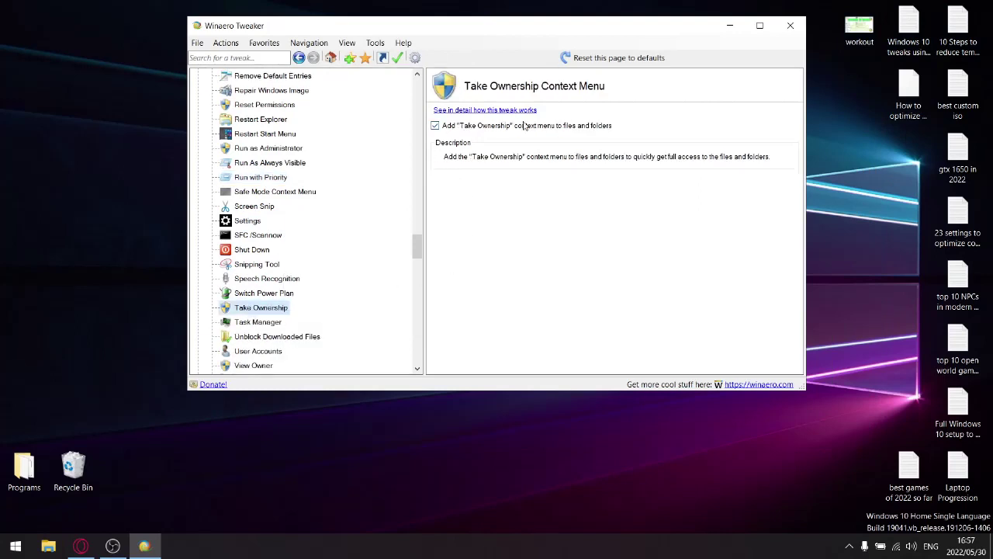
Step: Open File Explorer and browse to C:\Windows\System32
left_click(48, 545)
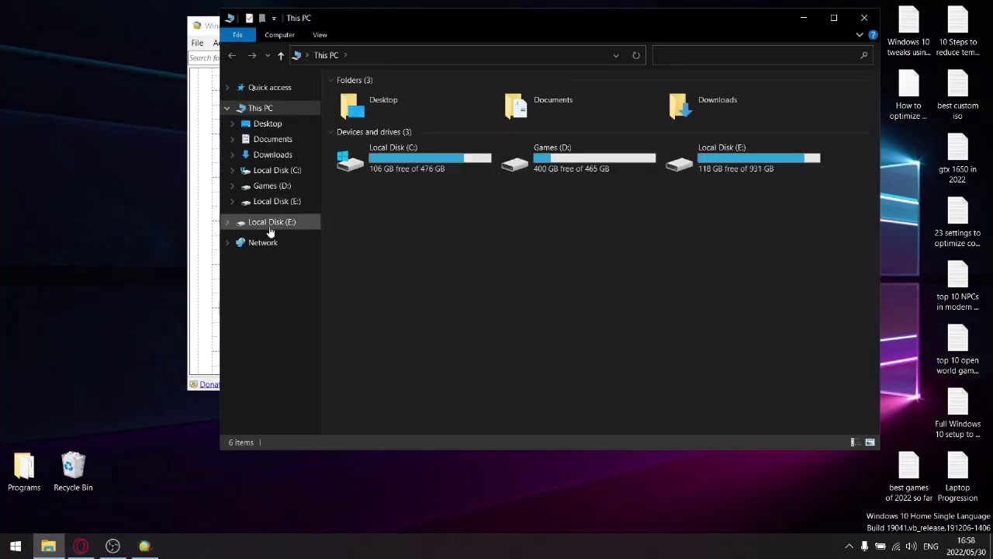
left_click(273, 155)
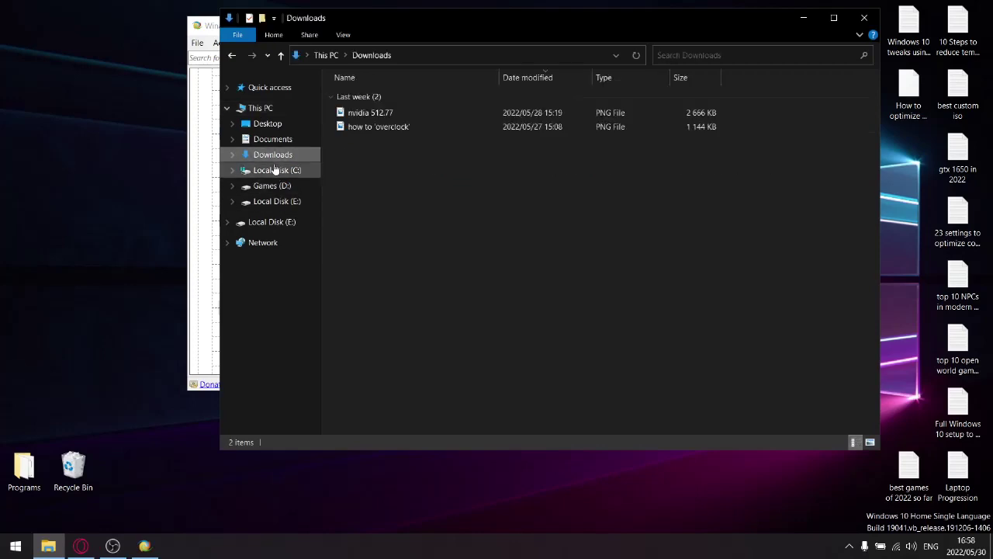
left_click(276, 170)
double_click(365, 194)
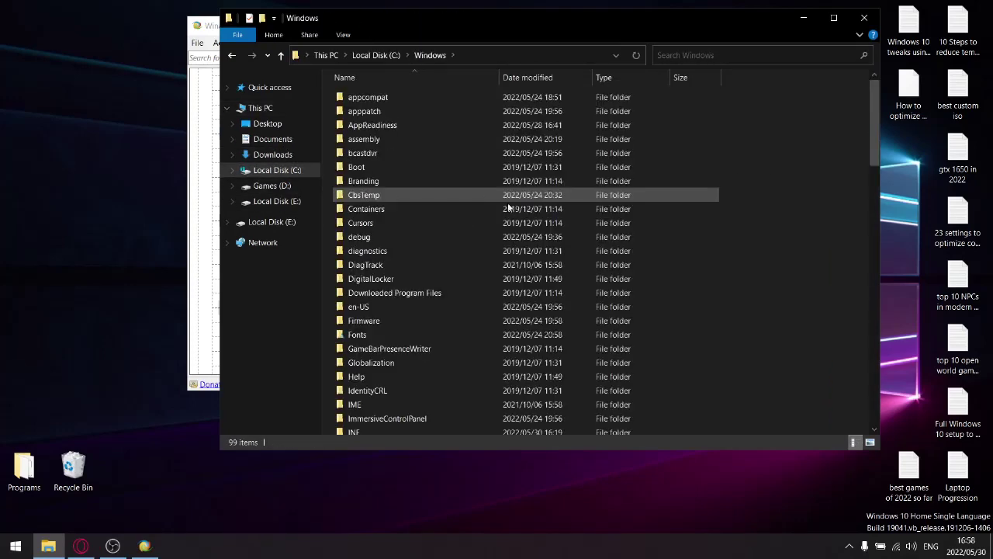
scroll(469, 281, "down", 14)
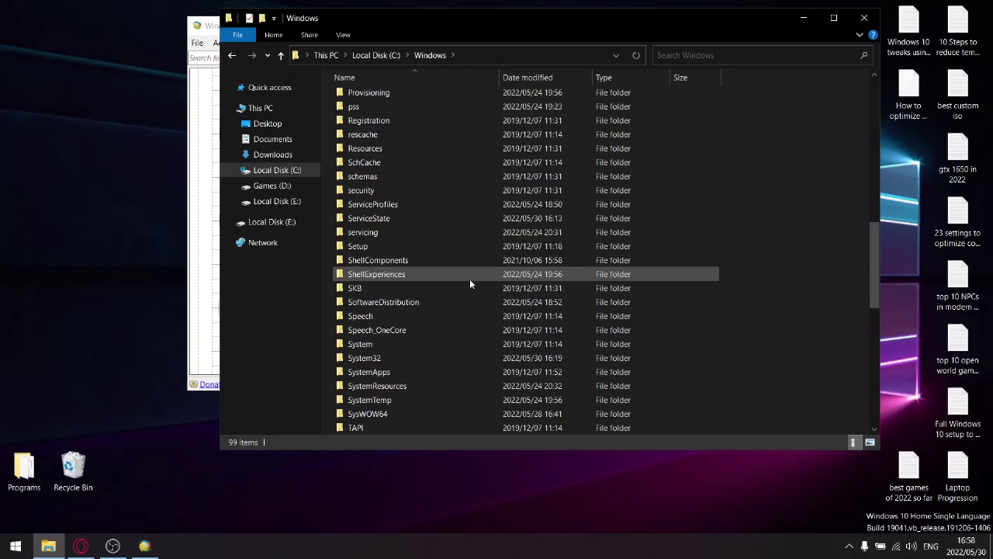
double_click(390, 358)
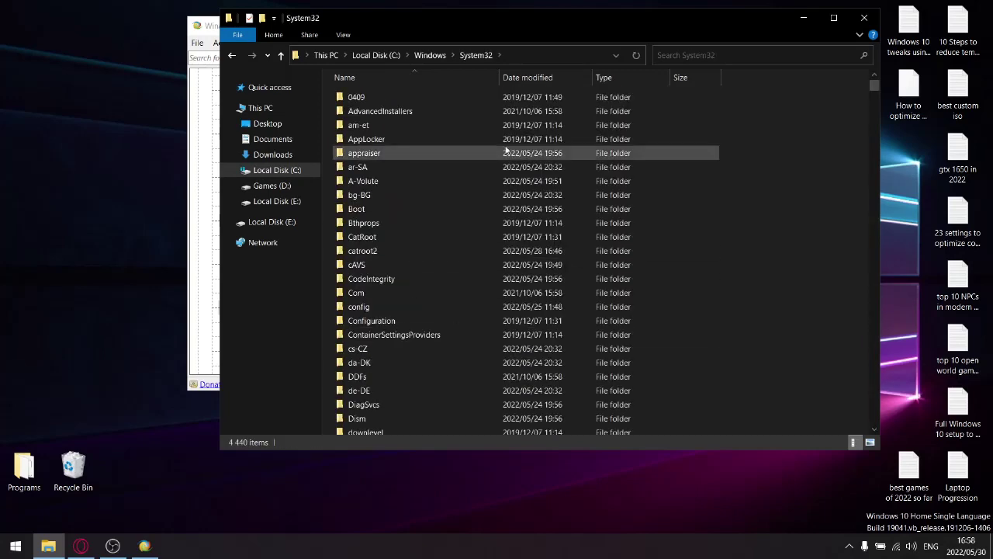
scroll(416, 286, "down", 10)
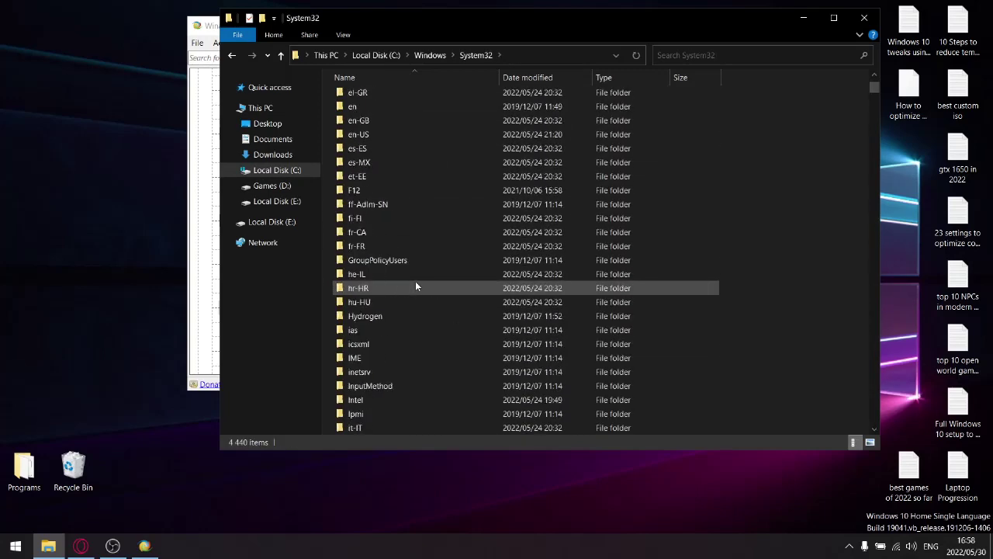
scroll(415, 287, "down", 20)
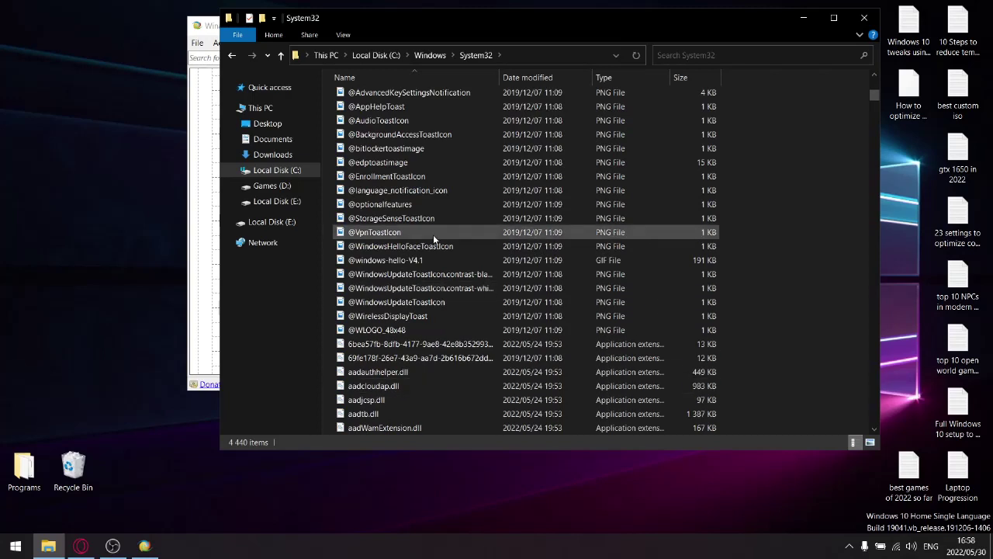
right_click(365, 234)
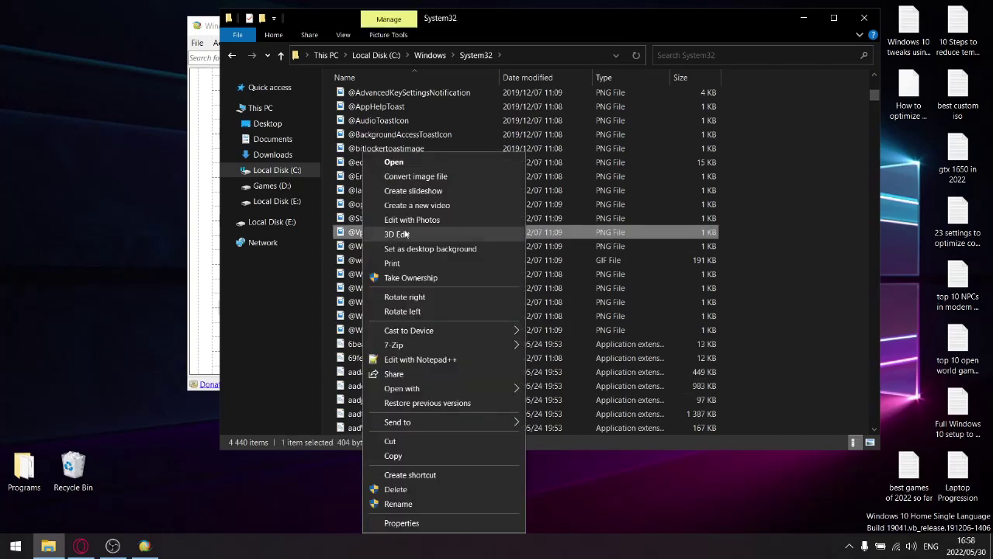
left_click(398, 279)
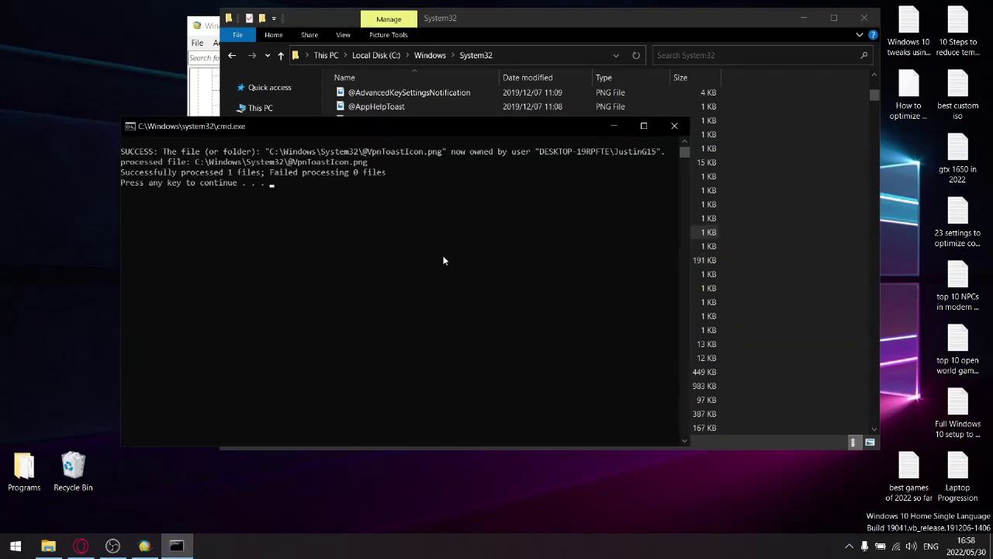
left_click(683, 127)
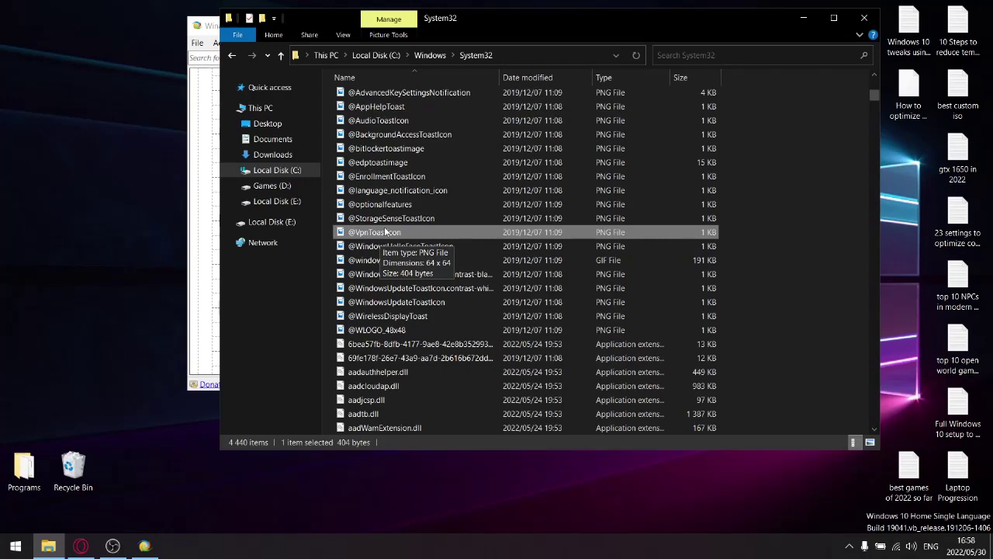
Step: Find GameBarPresenceWriter123 in System32 and start renaming it via Rename and F2
scroll(442, 279, "down", 20)
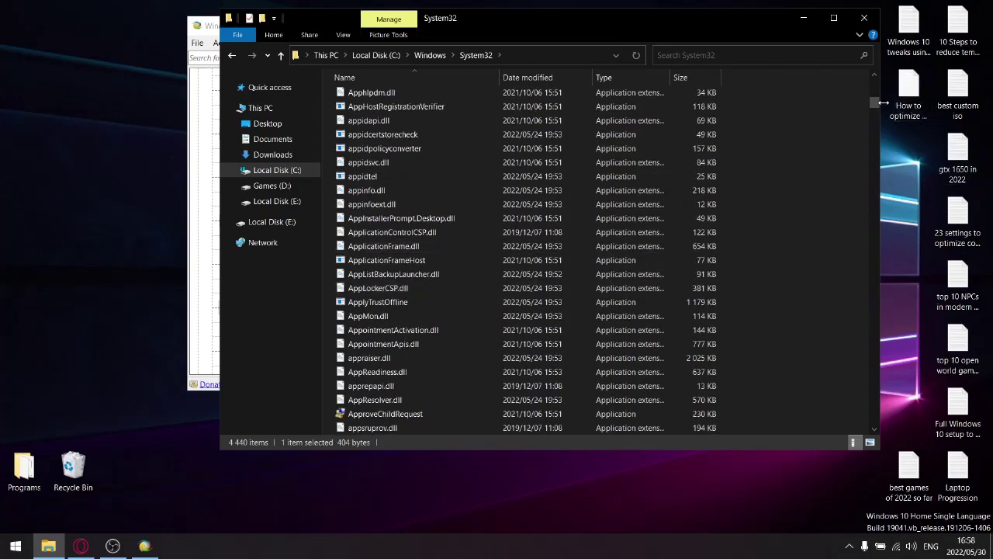
left_click_drag(875, 101, 879, 191)
scroll(553, 235, "up", 1)
scroll(430, 229, "up", 5)
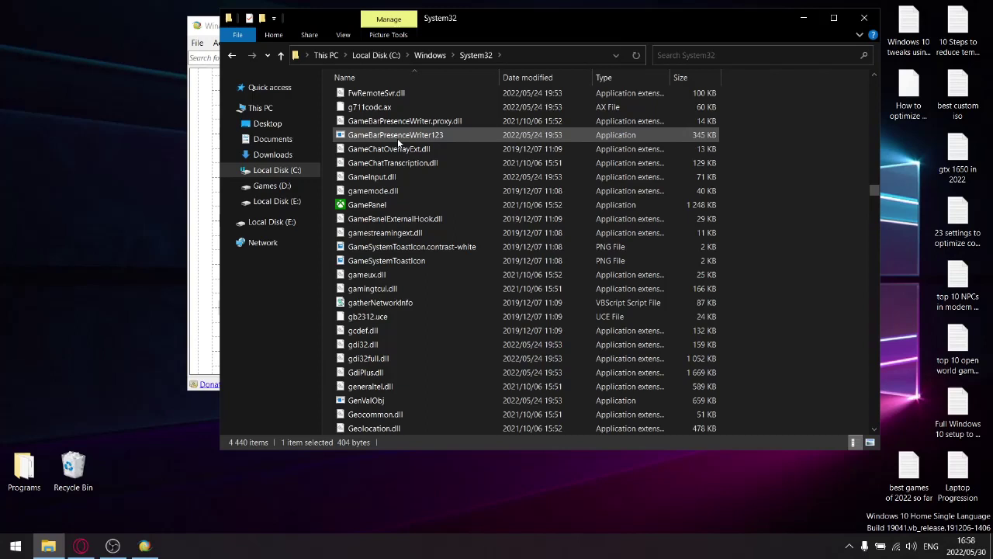
left_click(377, 135)
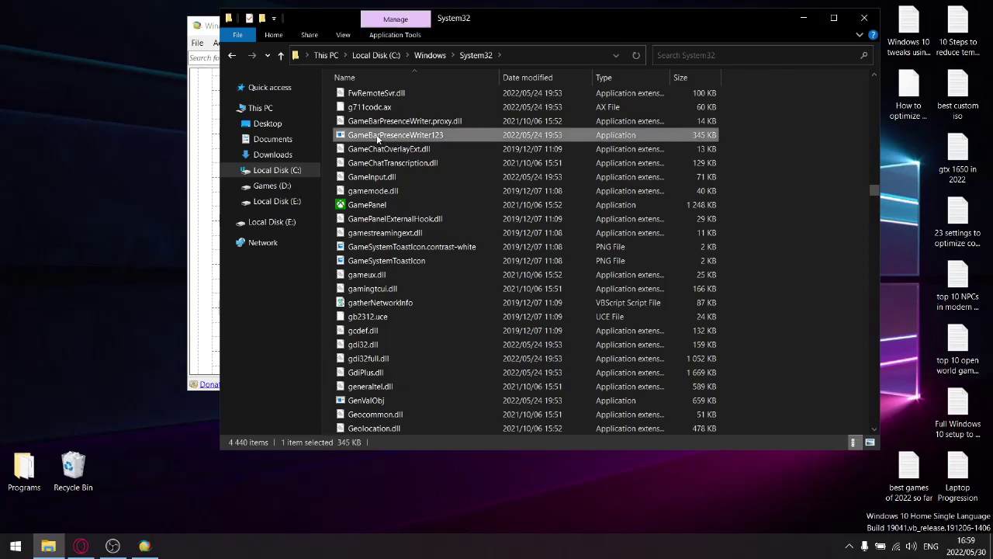
right_click(377, 136)
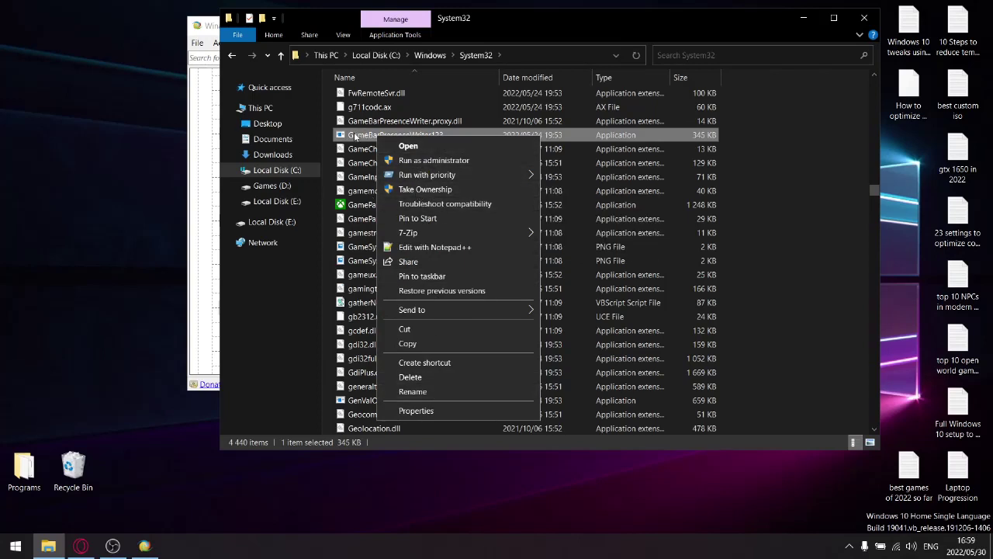
left_click(356, 137)
key("F2")
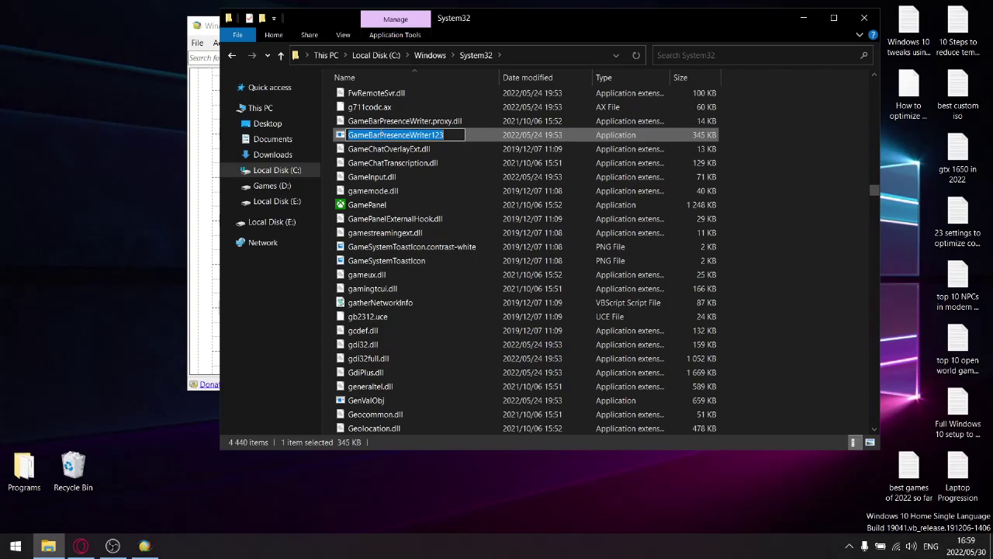
Step: Close the System32 window, view Customize This PC Folders, and open File Explorer on This PC
left_click(865, 18)
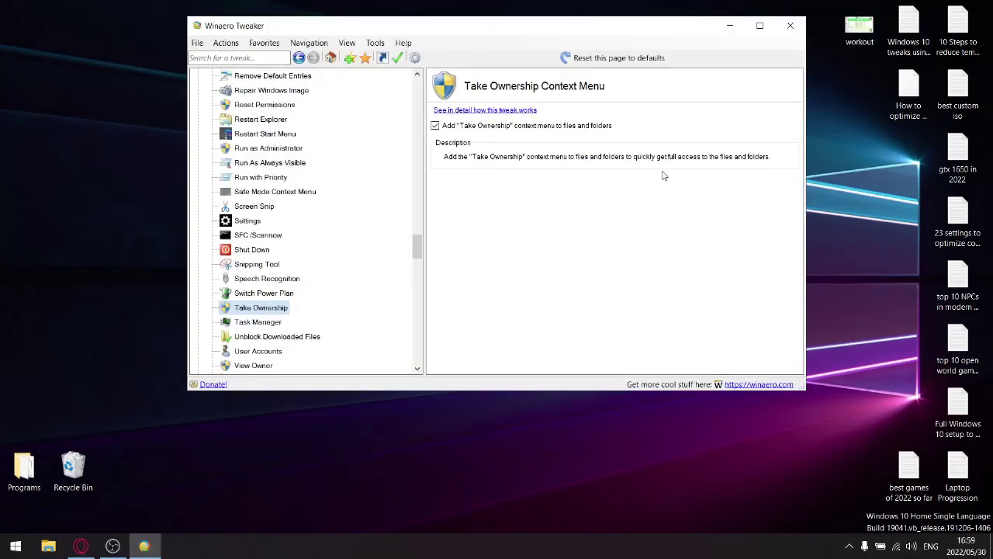
scroll(362, 308, "down", 9)
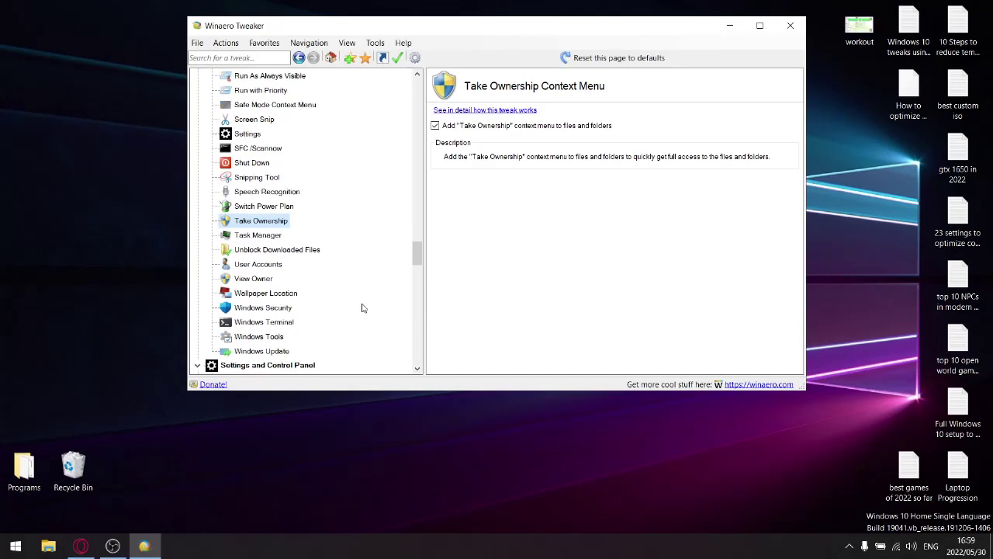
scroll(361, 308, "down", 1)
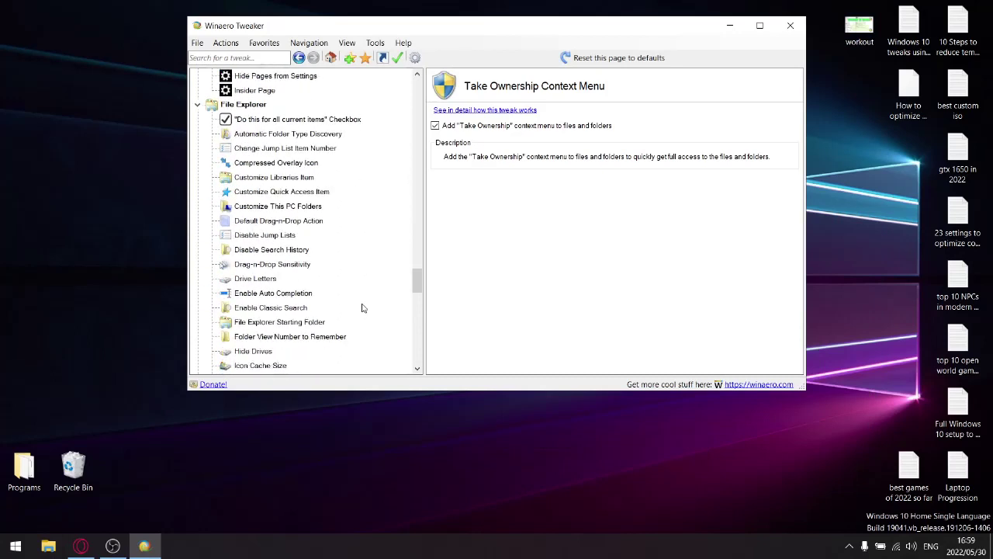
left_click(262, 191)
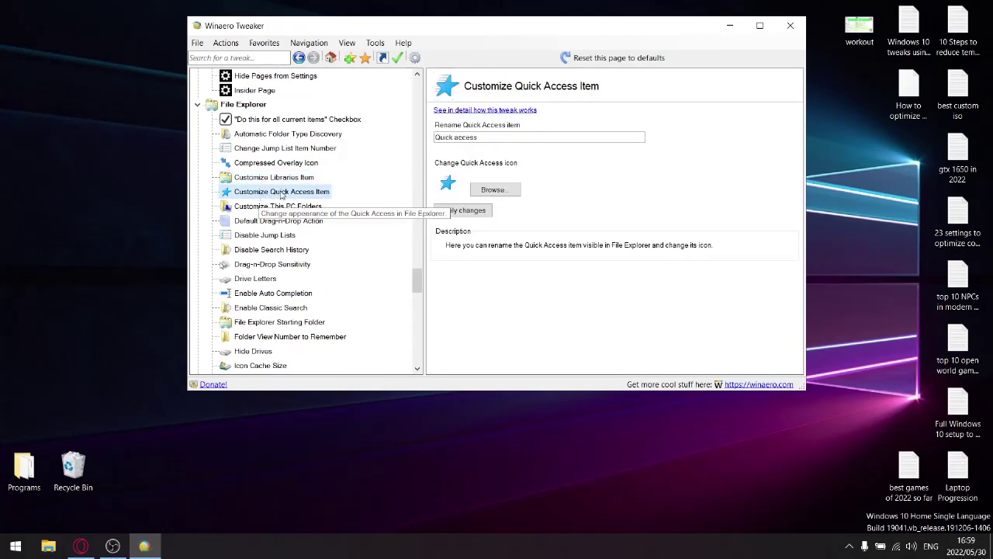
left_click(273, 210)
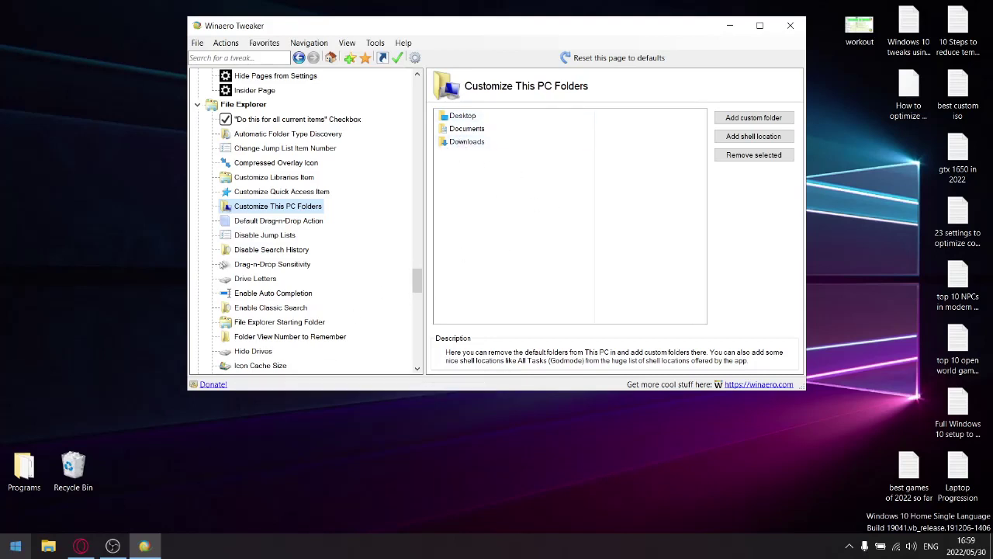
left_click(58, 545)
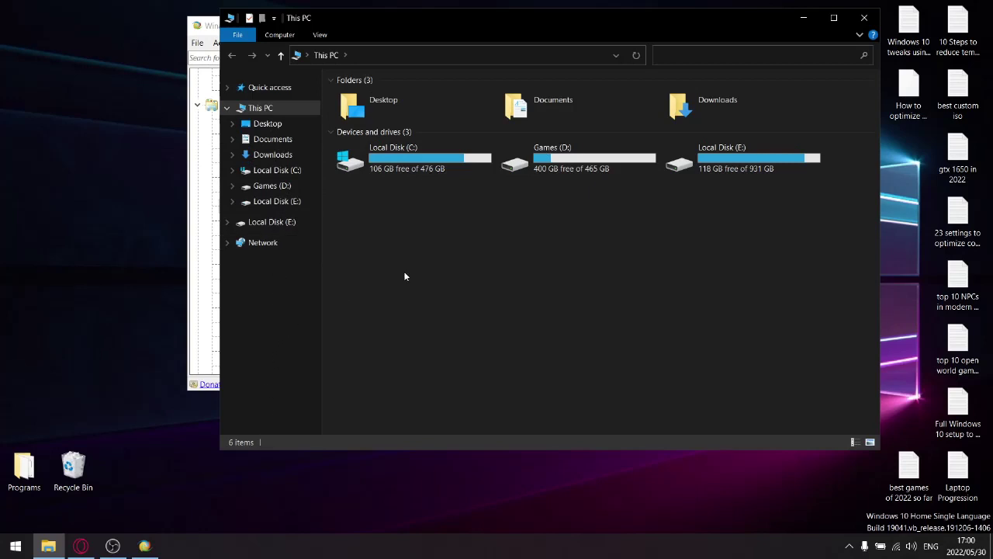
Step: Close the File Explorer window showing Local Disk (C:), Games (D:) and Local Disk (E:)
left_click(865, 17)
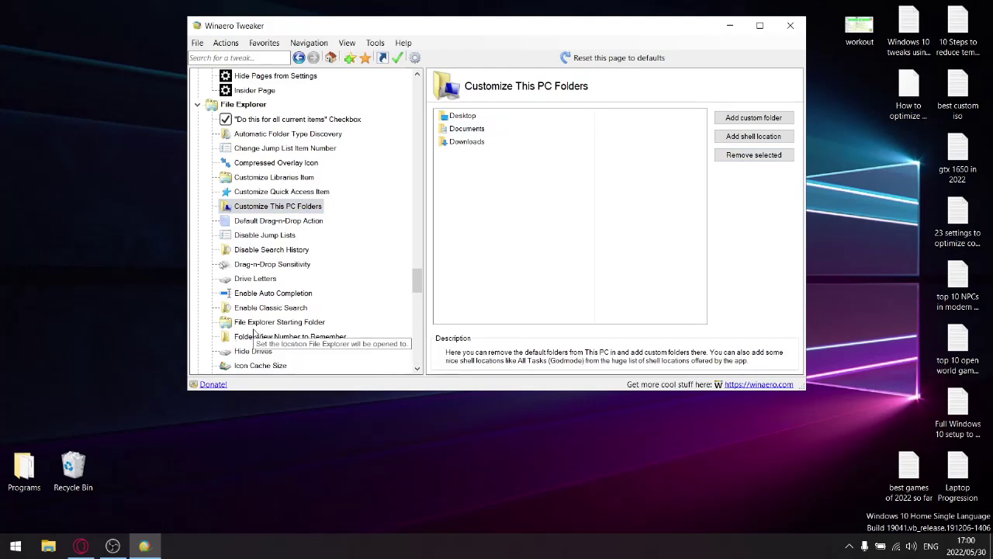
Step: Check that File Explorer's starting folder is This PC by launching it, then close it
left_click(253, 326)
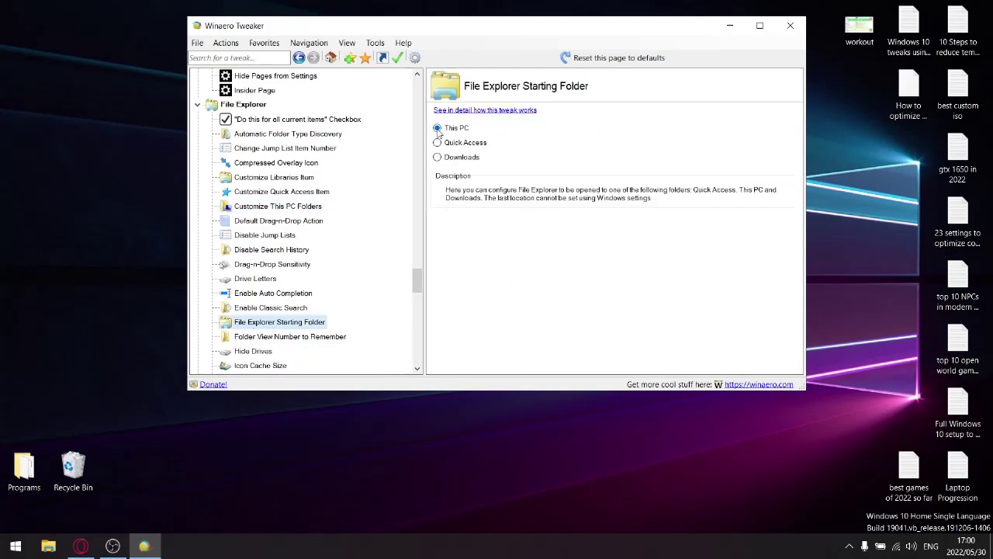
left_click(48, 546)
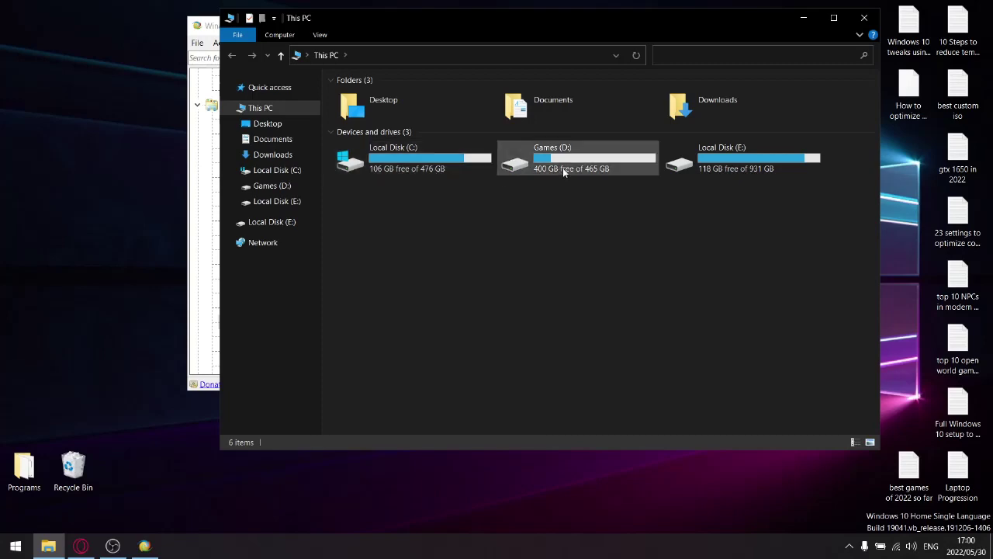
left_click(863, 17)
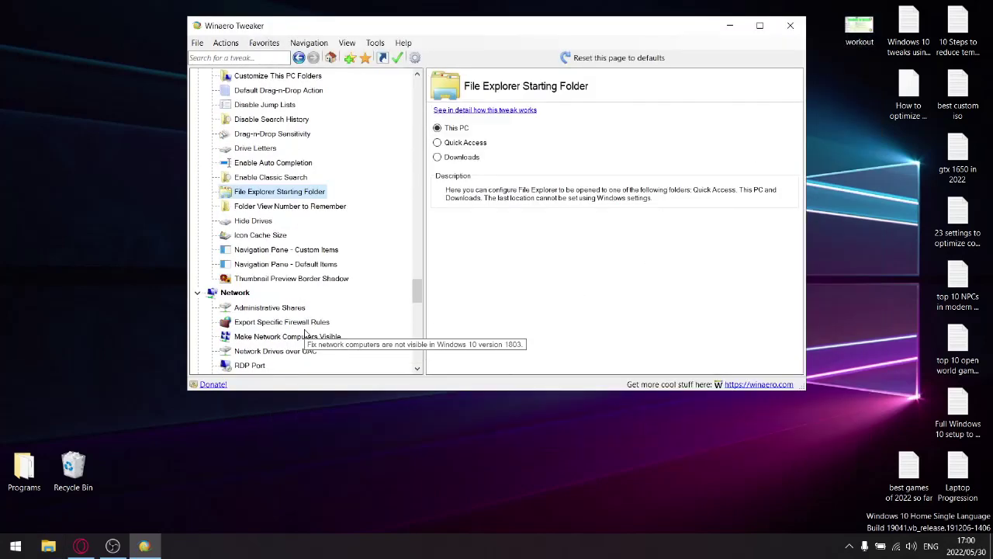
Step: Review the Disable UAC and Disable Cortana settings
scroll(305, 333, "down", 3)
left_click(256, 321)
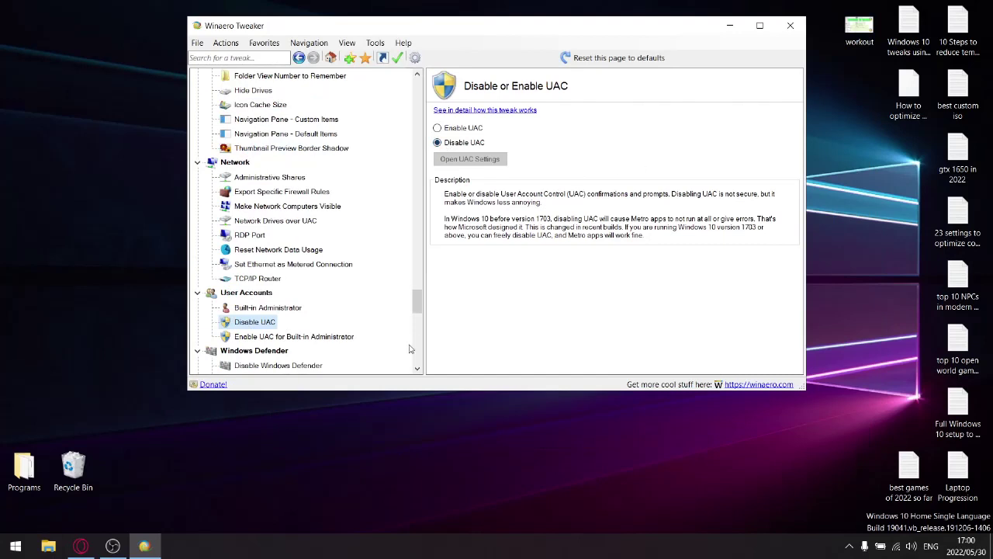
scroll(322, 329, "down", 2)
scroll(323, 330, "down", 2)
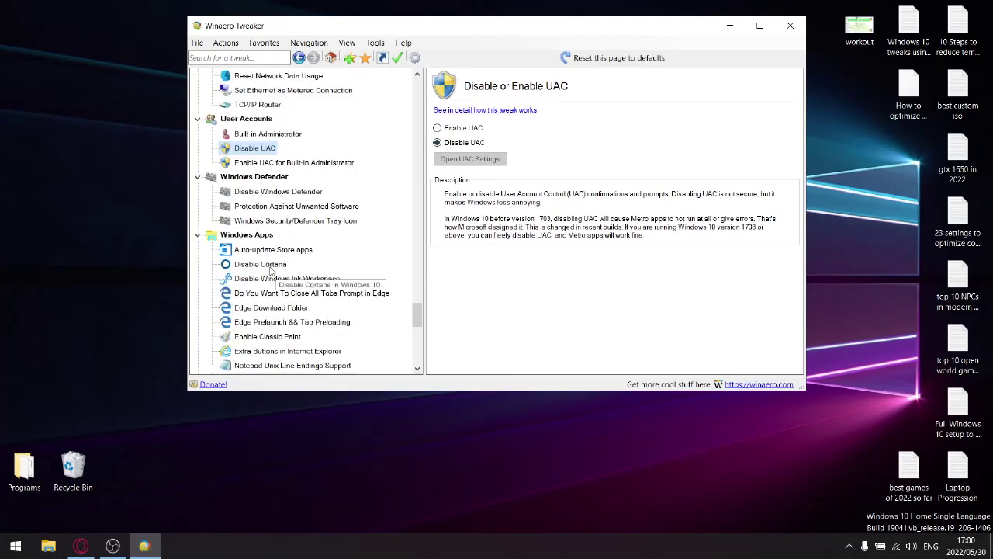
left_click(264, 265)
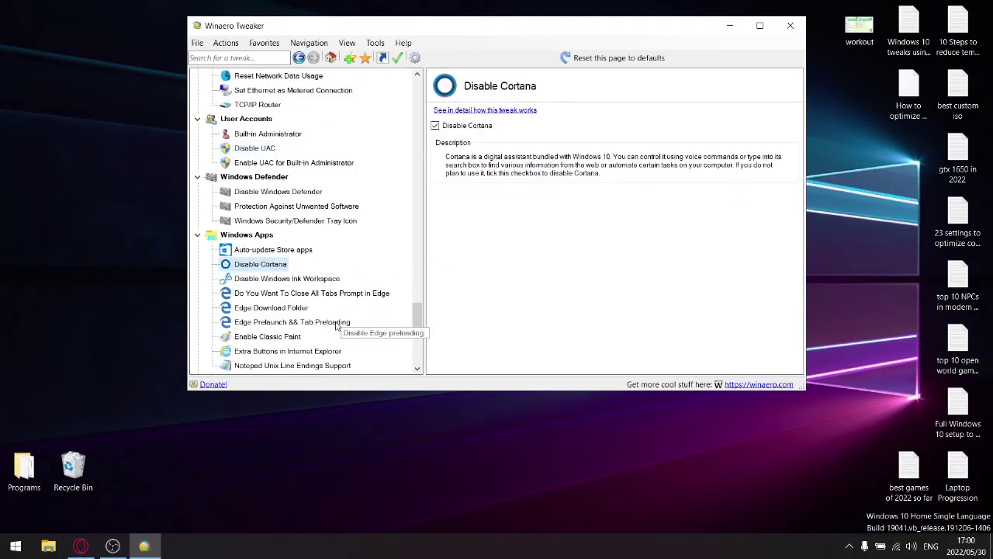
Step: Review the '- Shortcut' text and No arrow shortcut settings, then launch File Explorer to test them
scroll(338, 318, "down", 5)
scroll(339, 318, "down", 2)
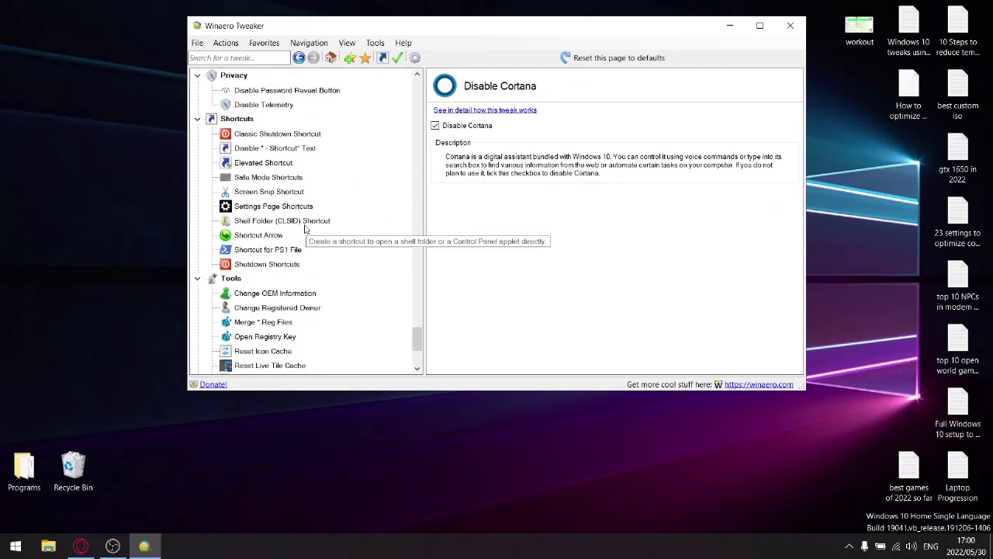
left_click(267, 148)
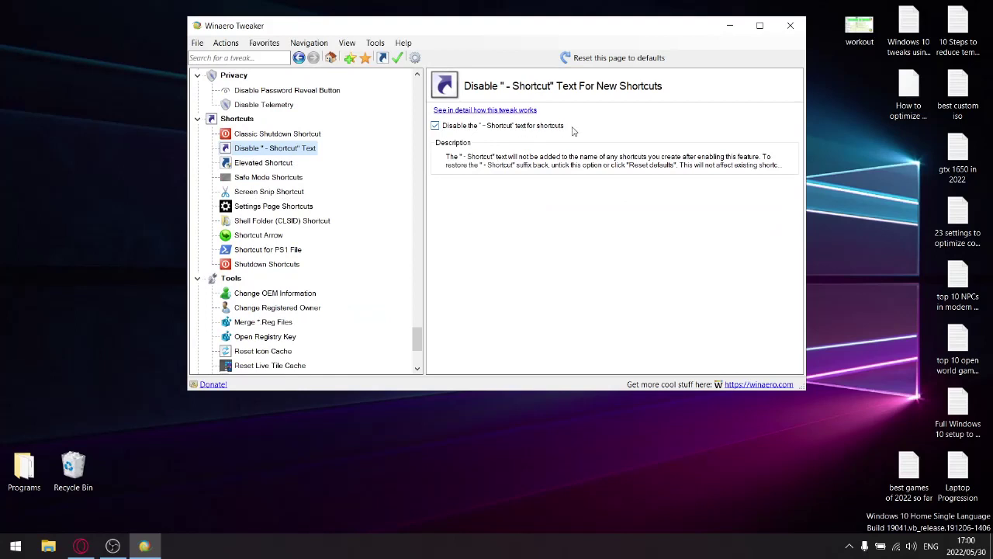
left_click(243, 239)
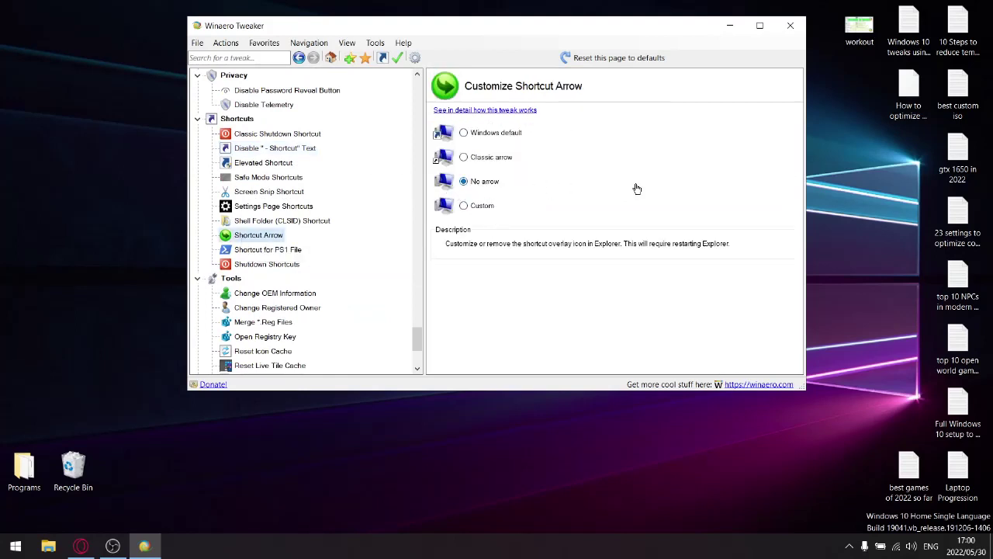
left_click(62, 551)
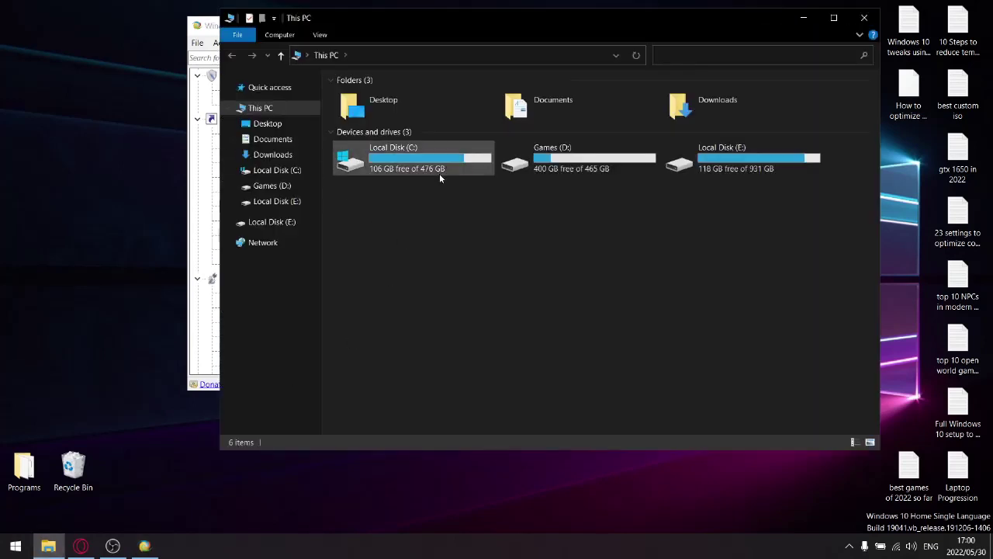
Step: Browse to C:\Games\Days Gone\BendGame\Binaries\Win64 in File Explorer
double_click(386, 156)
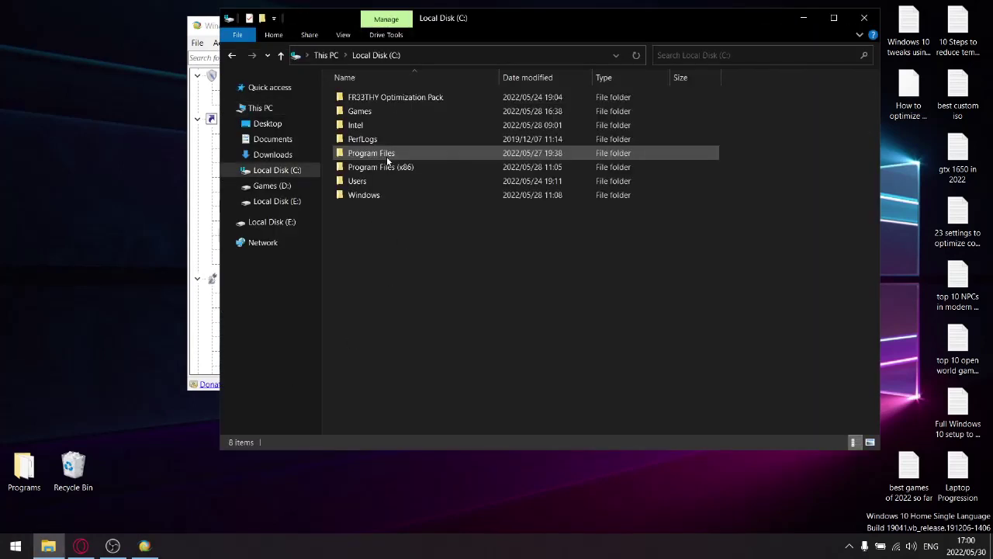
double_click(349, 111)
double_click(350, 125)
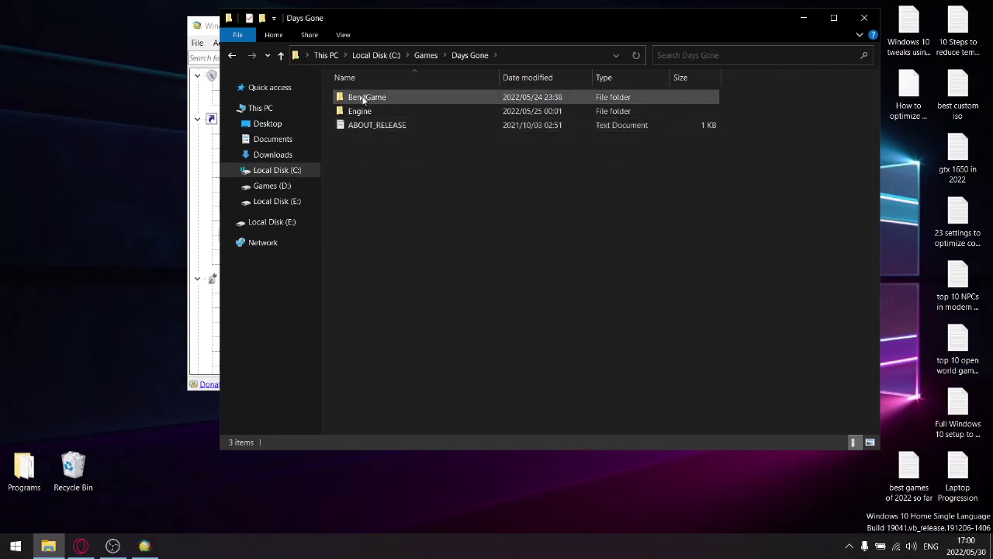
left_click(367, 97)
double_click(367, 97)
double_click(363, 97)
double_click(365, 97)
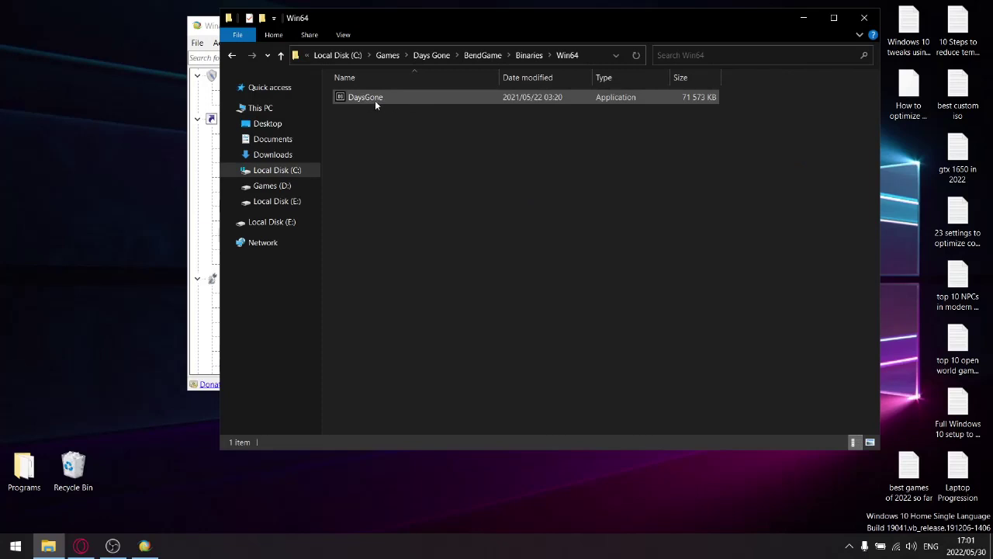
Step: Send DaysGone to the desktop as a shortcut, then delete that test shortcut
right_click(374, 100)
mouse_move(419, 270)
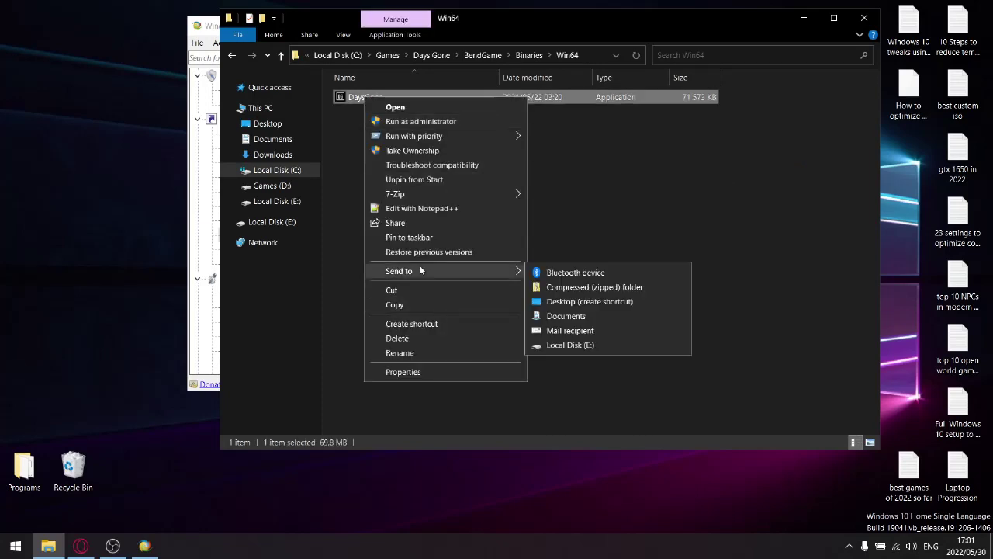
left_click(589, 301)
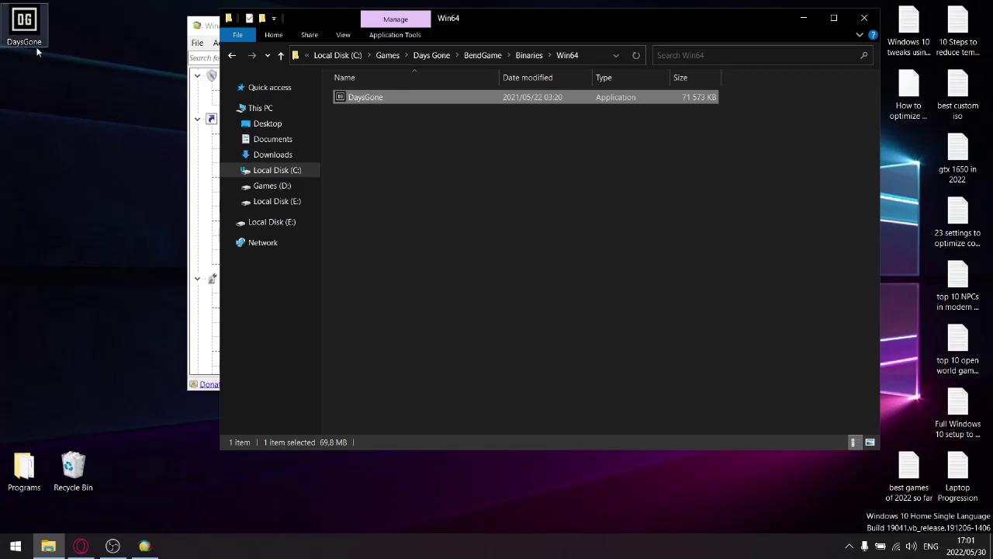
right_click(24, 30)
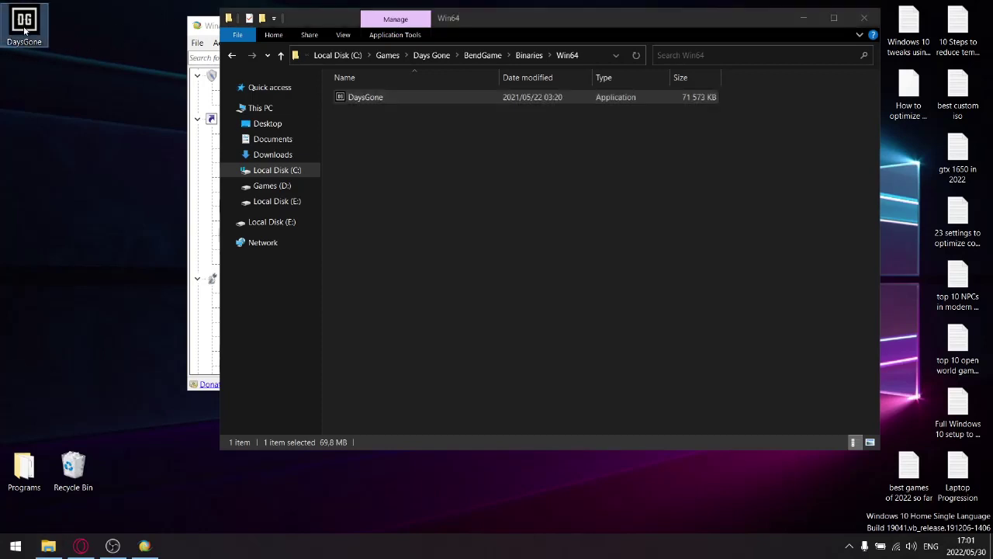
left_click(73, 273)
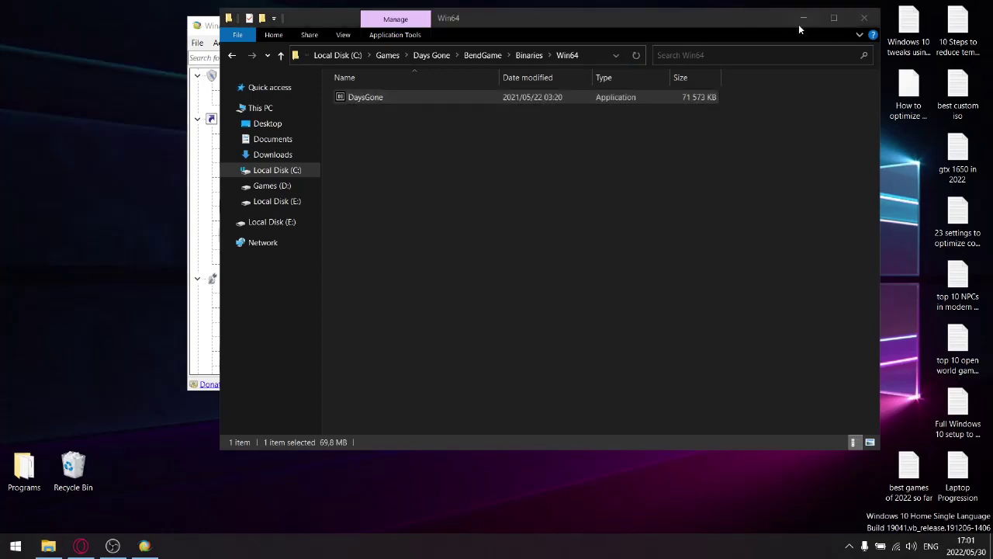
Step: Close File Explorer, scroll through the Tools and classic apps sections, and exit Winaero Tweaker
left_click(863, 17)
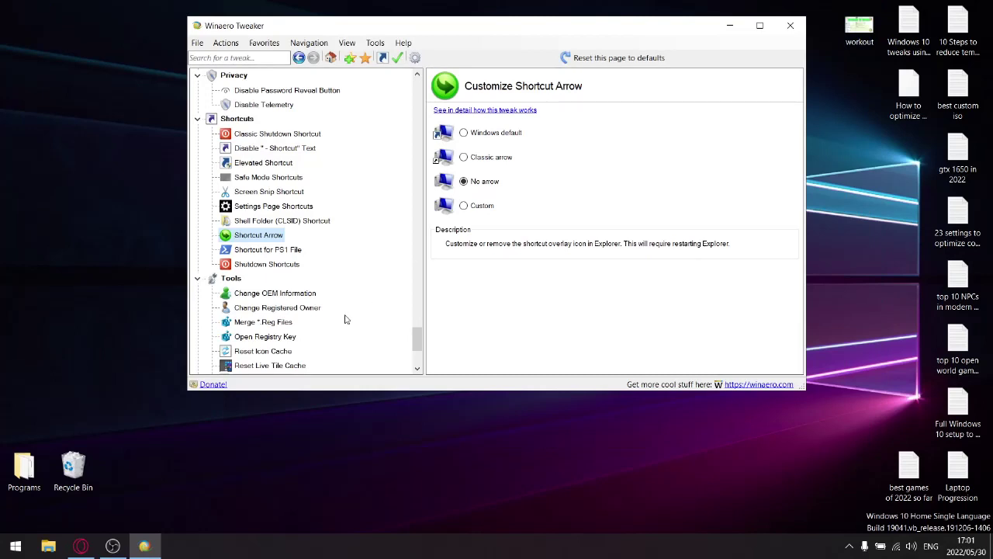
scroll(311, 308, "down", 2)
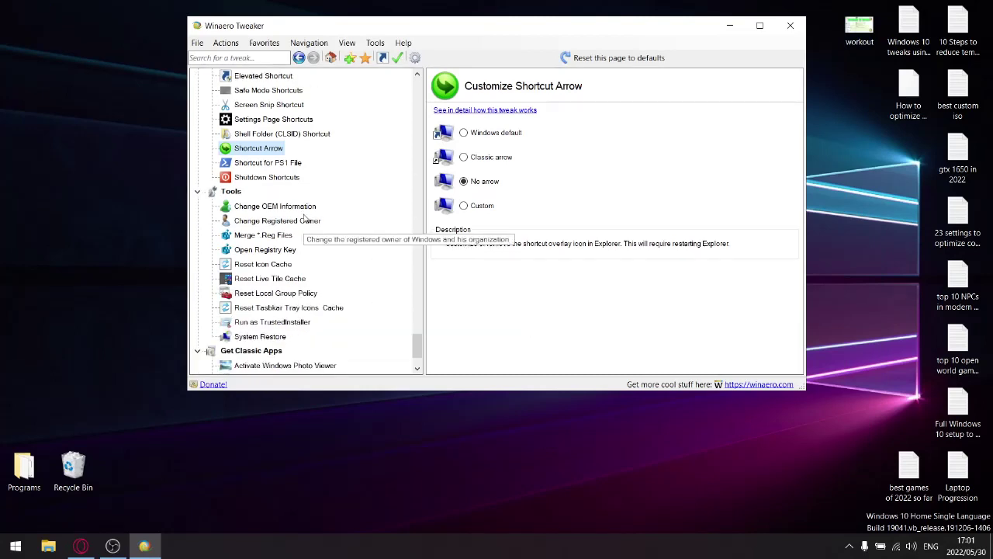
scroll(305, 219, "down", 2)
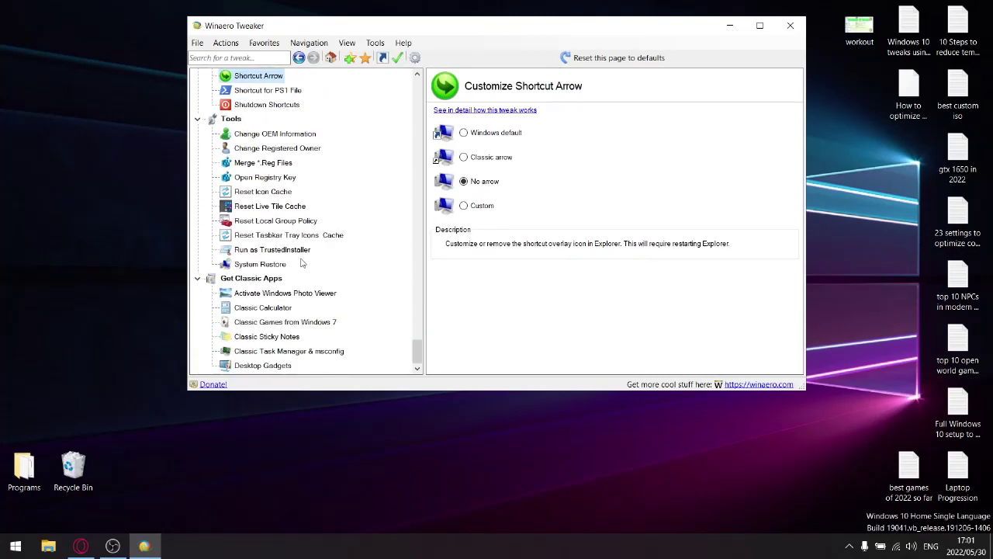
left_click(790, 25)
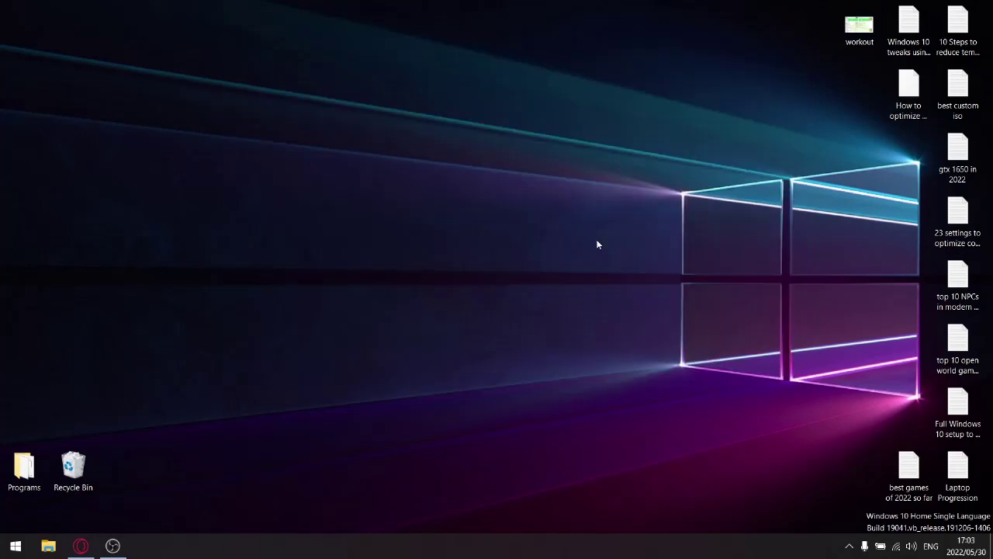